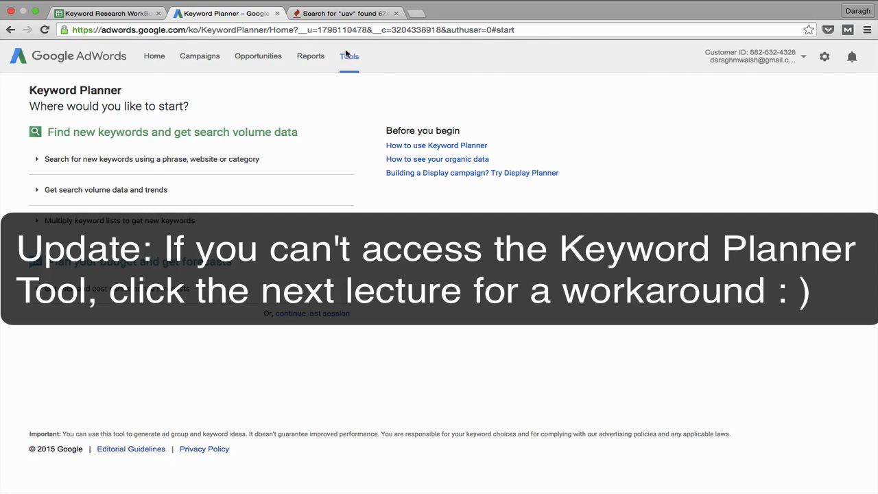
# Open the Keyword Planner and expand the option to get search volume data and trends.
pyautogui.click(347, 59)
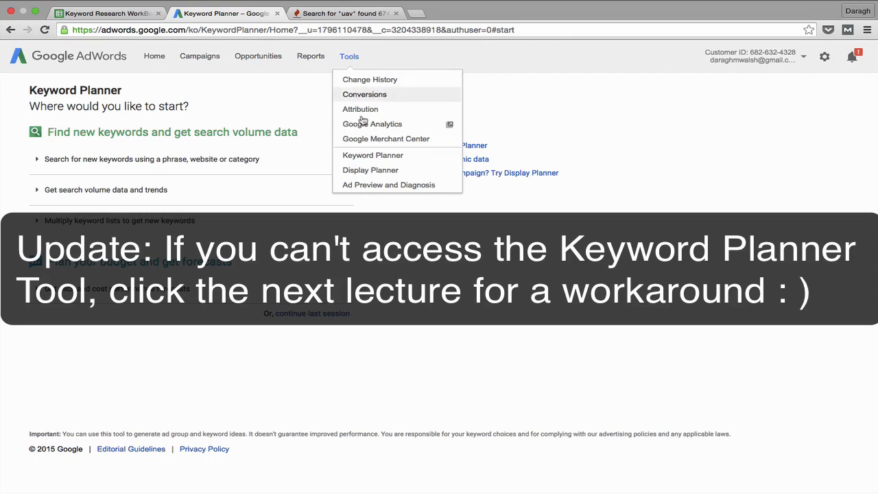
pyautogui.click(364, 155)
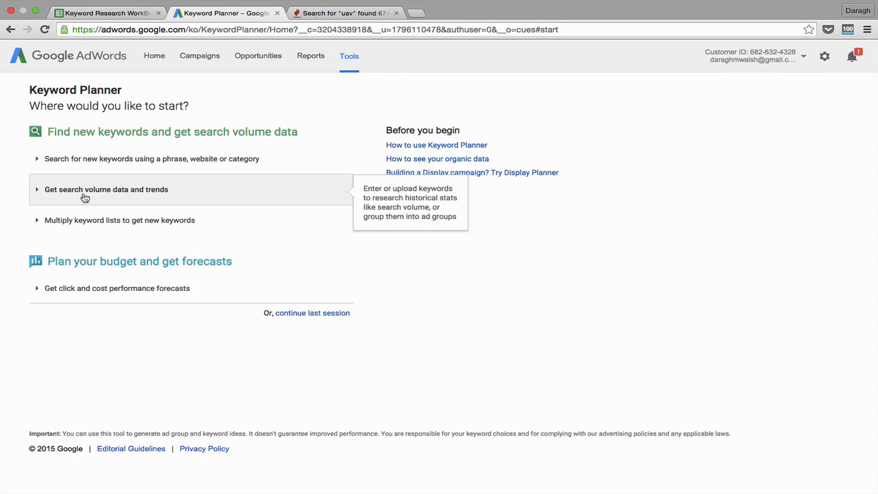
pyautogui.click(62, 194)
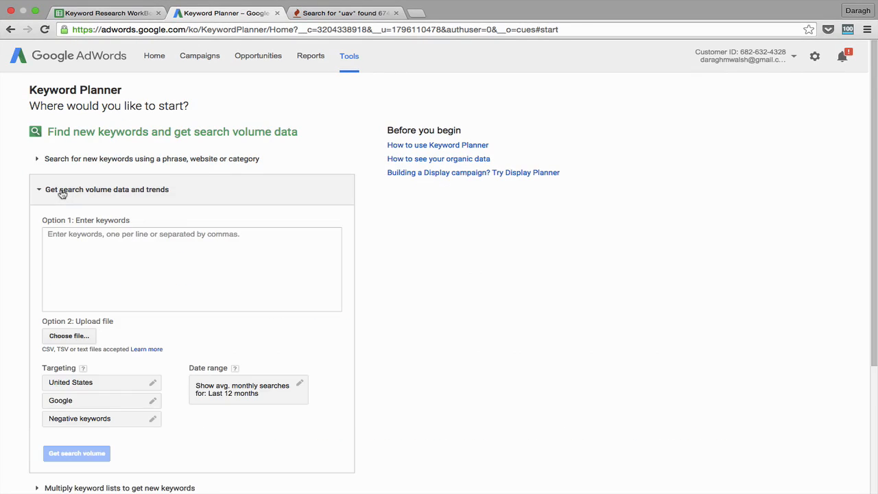
# Copy all the keywords in column A of the Brainstorming sheet in the Keyword Research WorkBook.
pyautogui.click(113, 15)
pyautogui.scroll(15, 96, 130)
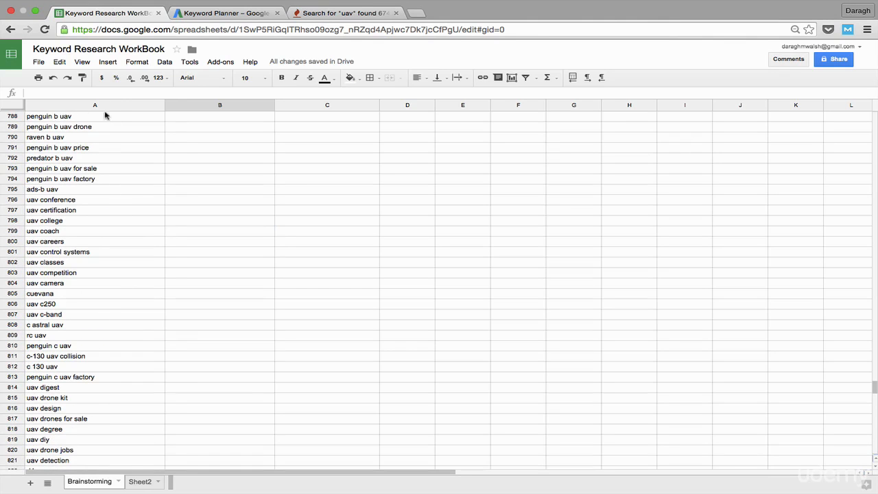
pyautogui.click(98, 105)
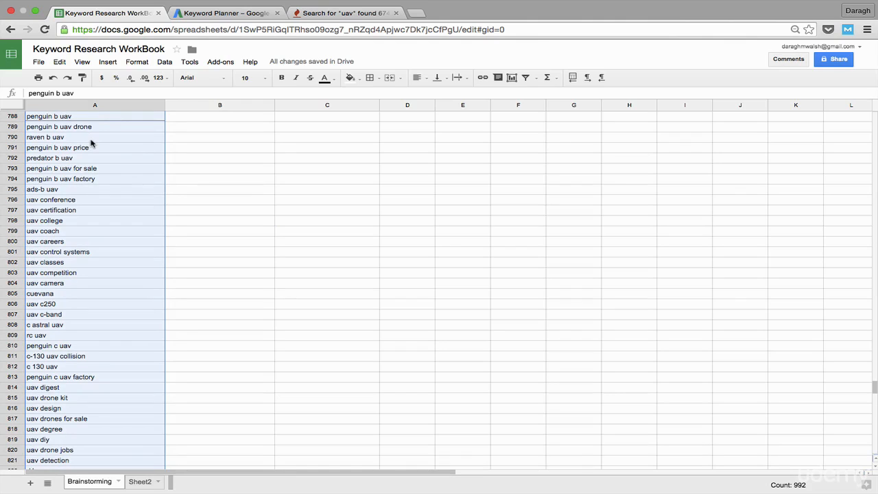
# Paste the copied keyword list into the Keyword Planner's keyword entry field and get the search volume.
pyautogui.click(197, 15)
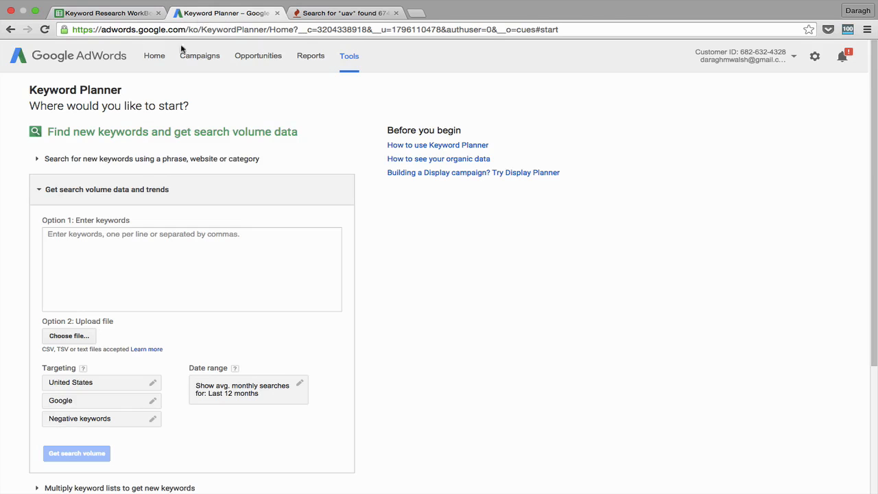
pyautogui.click(67, 257)
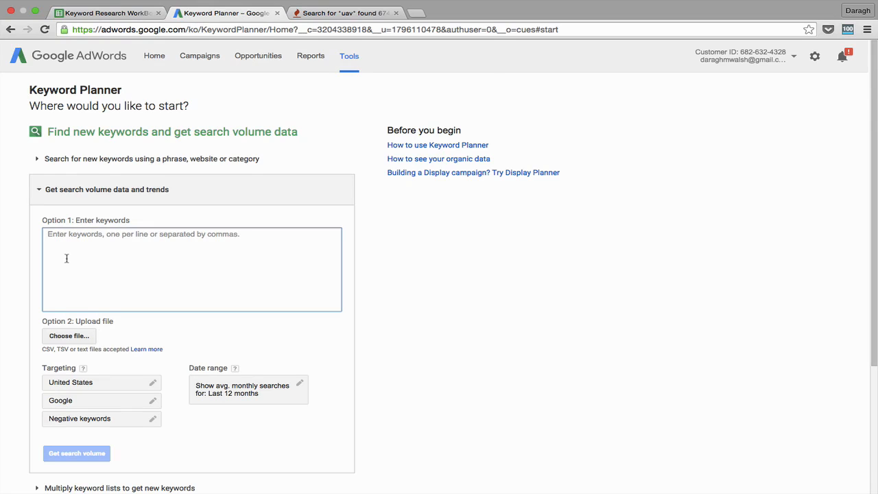
pyautogui.press('super+v')
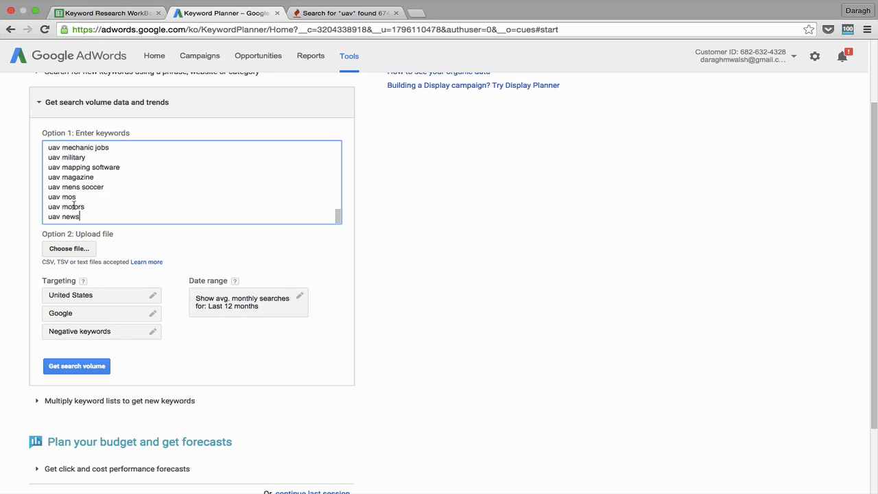
pyautogui.click(66, 368)
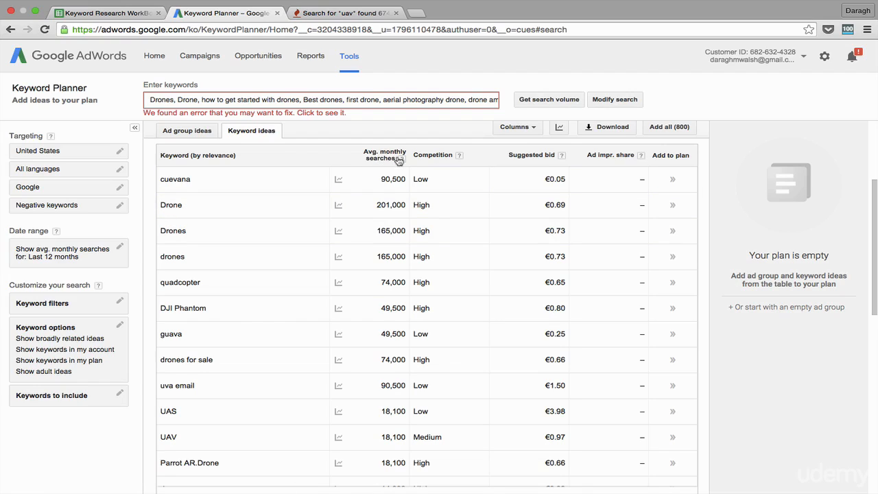
# Examine the average monthly searches for keywords such as Drone, quadcopter, drones for sale and Parrot AR.Drone in the keyword ideas.
pyautogui.doubleClick(381, 204)
pyautogui.scroll(-1, 261, 289)
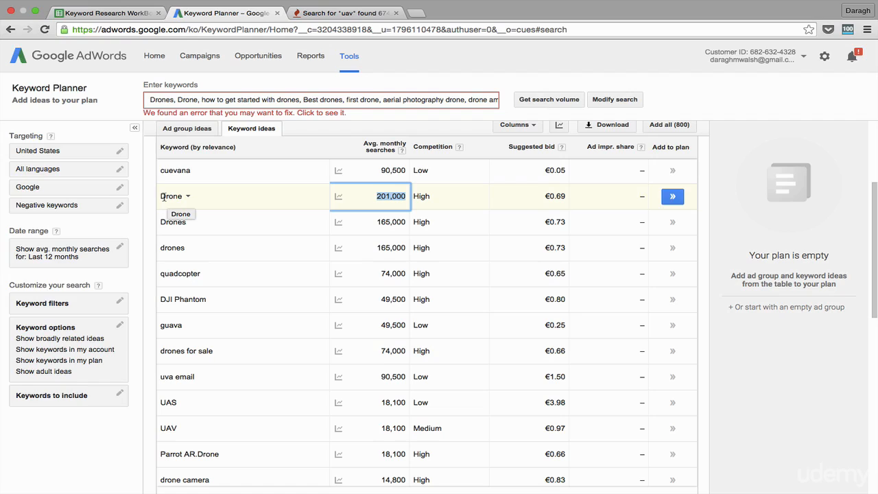
pyautogui.moveTo(162, 196); pyautogui.dragTo(181, 197)
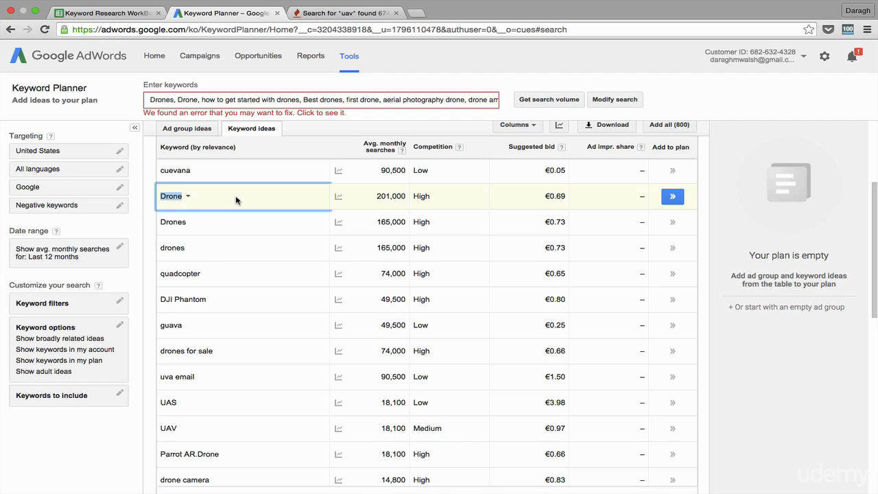
pyautogui.scroll(-1, 186, 219)
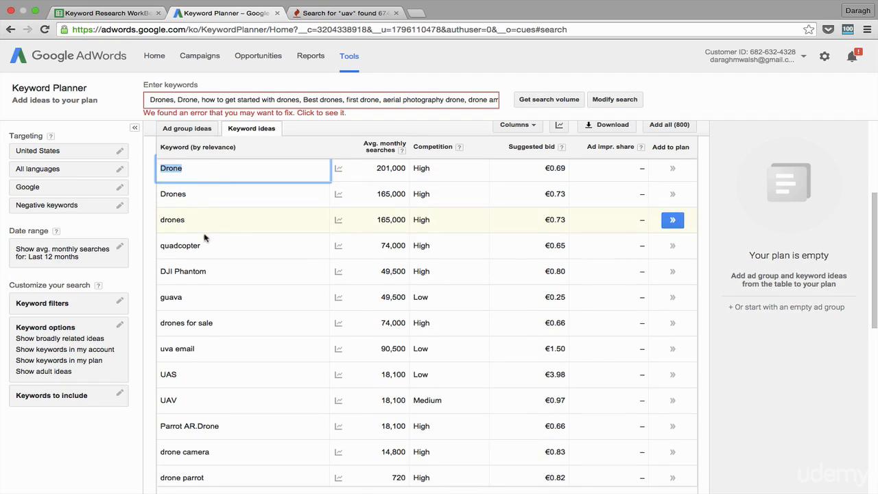
pyautogui.moveTo(161, 245); pyautogui.dragTo(199, 245)
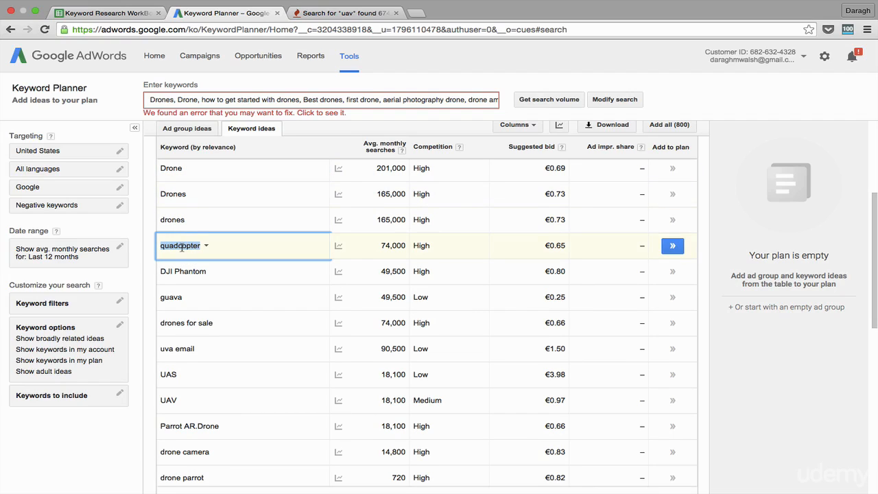
pyautogui.scroll(-1, 182, 248)
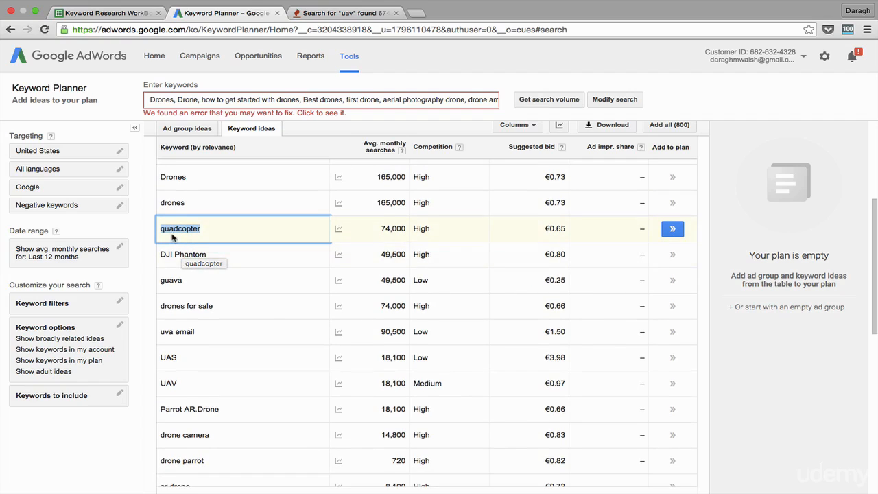
pyautogui.scroll(-2, 184, 261)
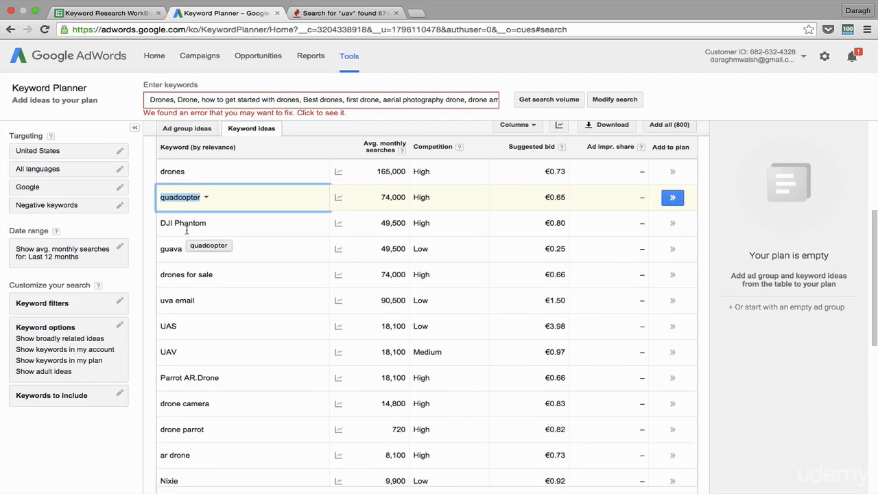
pyautogui.moveTo(162, 266); pyautogui.dragTo(214, 266)
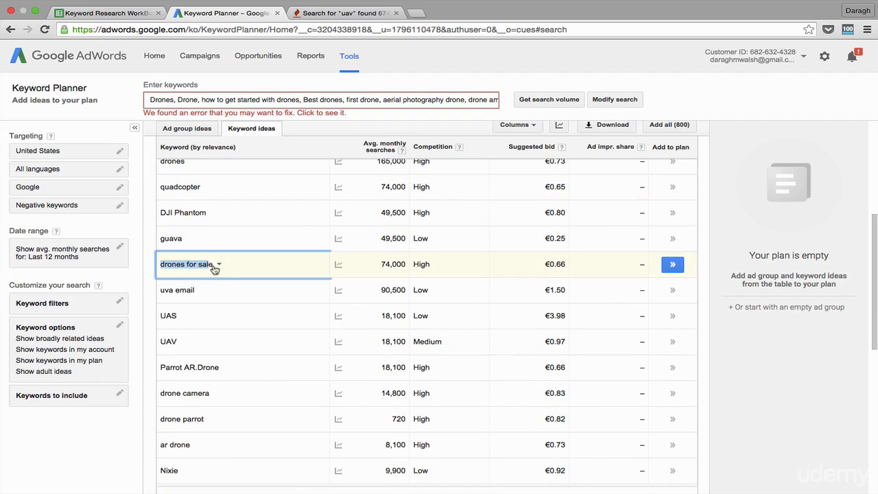
pyautogui.scroll(-1, 230, 268)
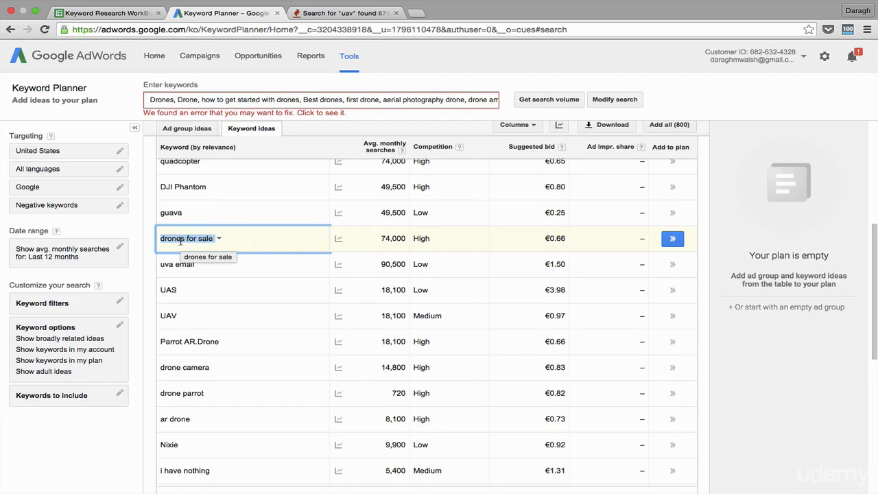
pyautogui.scroll(-1, 181, 240)
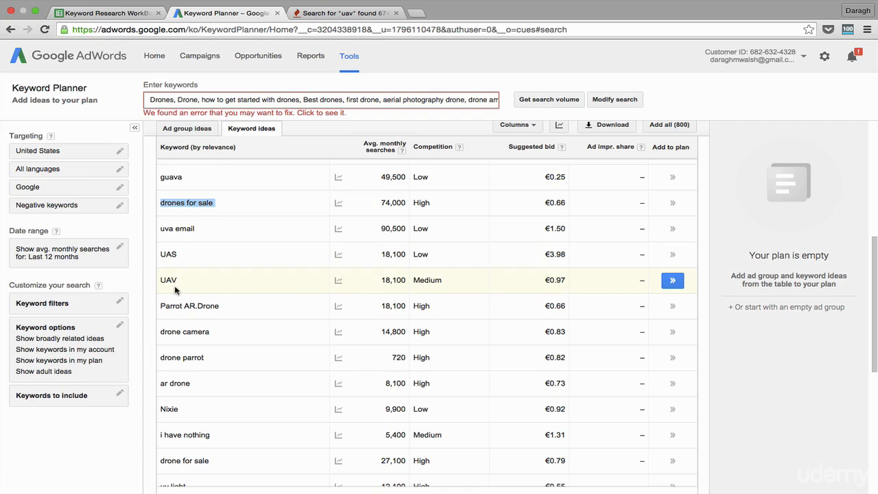
pyautogui.scroll(-1, 194, 287)
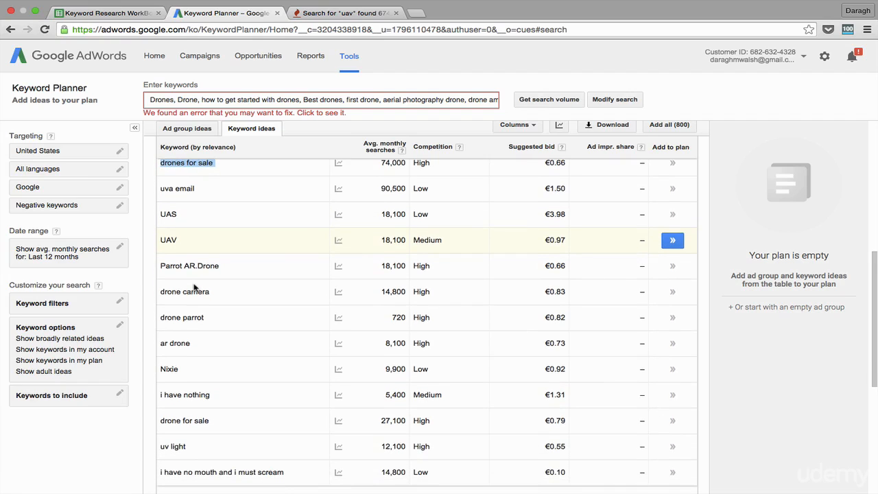
pyautogui.scroll(-1, 199, 275)
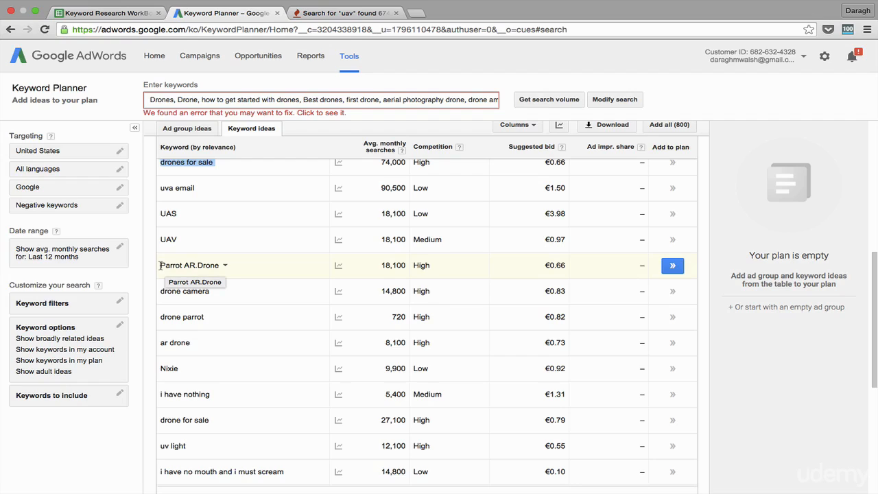
pyautogui.moveTo(160, 266); pyautogui.dragTo(218, 265)
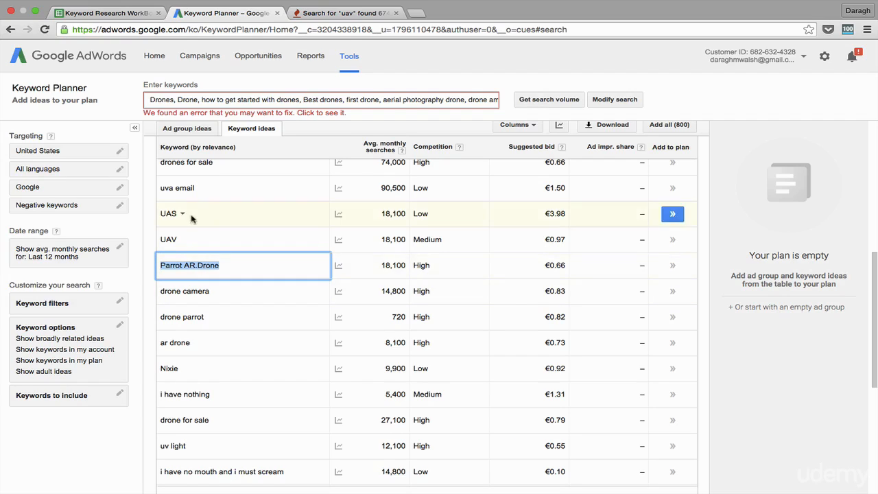
pyautogui.scroll(5, 220, 338)
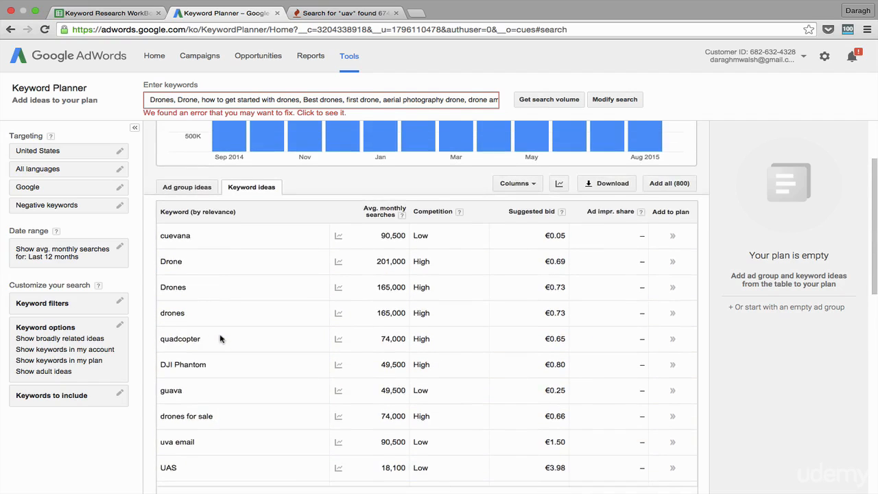
pyautogui.scroll(-1, 220, 338)
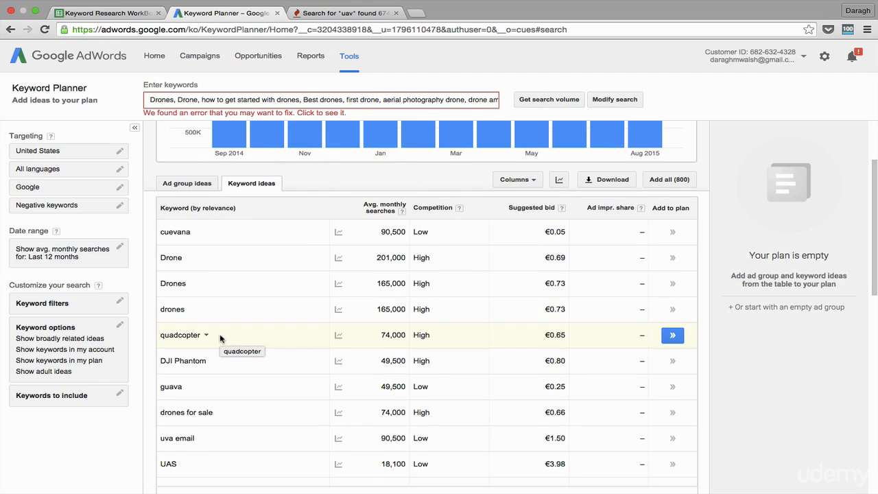
pyautogui.scroll(-3, 220, 338)
pyautogui.scroll(-1, 221, 339)
pyautogui.hotkey('ctrl', 'Up')
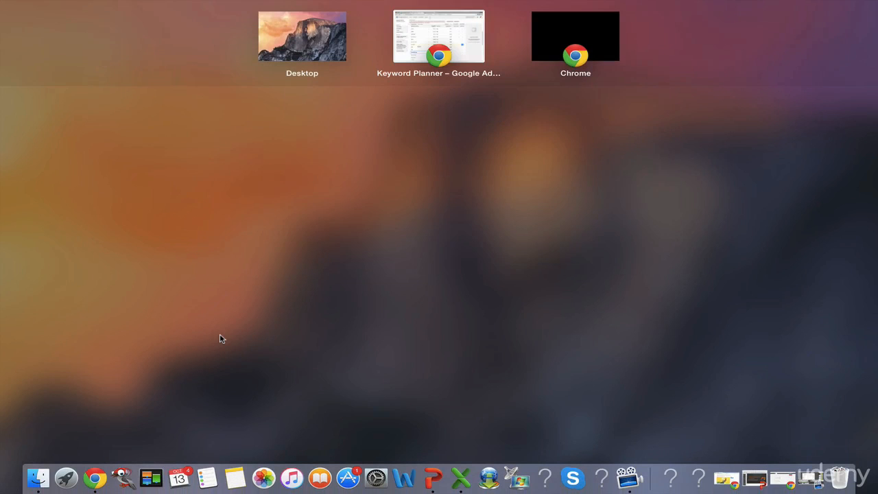
pyautogui.click(427, 14)
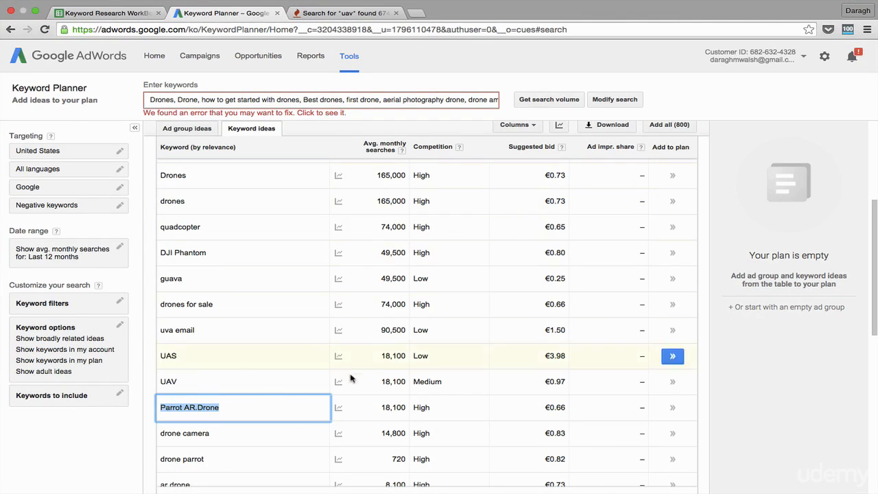
pyautogui.click(426, 125)
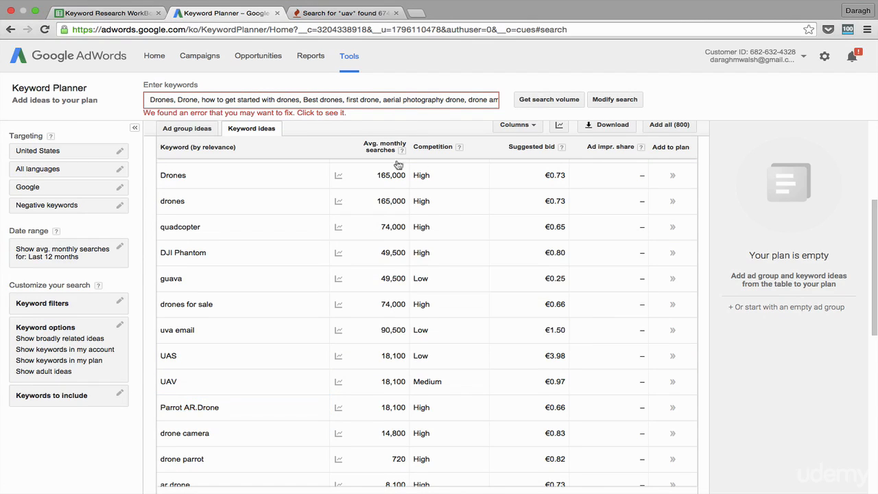
# Review how the average monthly searches compare between Drone and the keywords listed below it.
pyautogui.scroll(1, 369, 201)
pyautogui.scroll(2, 369, 203)
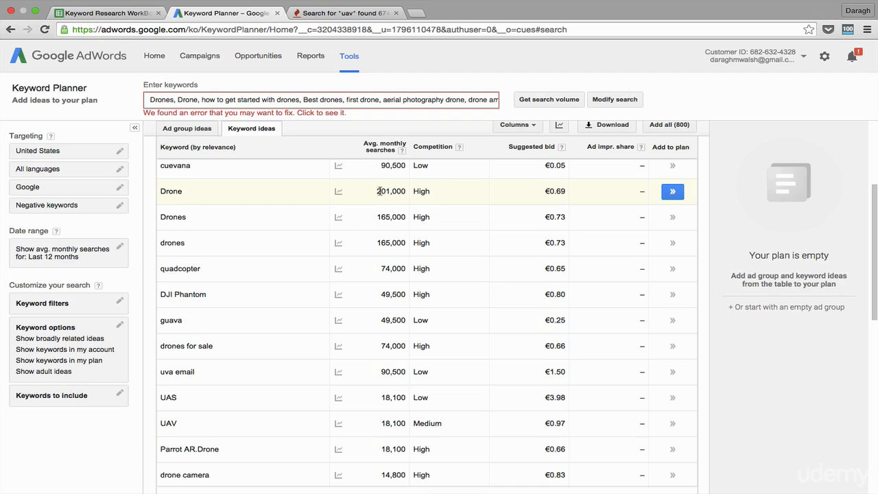
pyautogui.moveTo(377, 191); pyautogui.dragTo(408, 191)
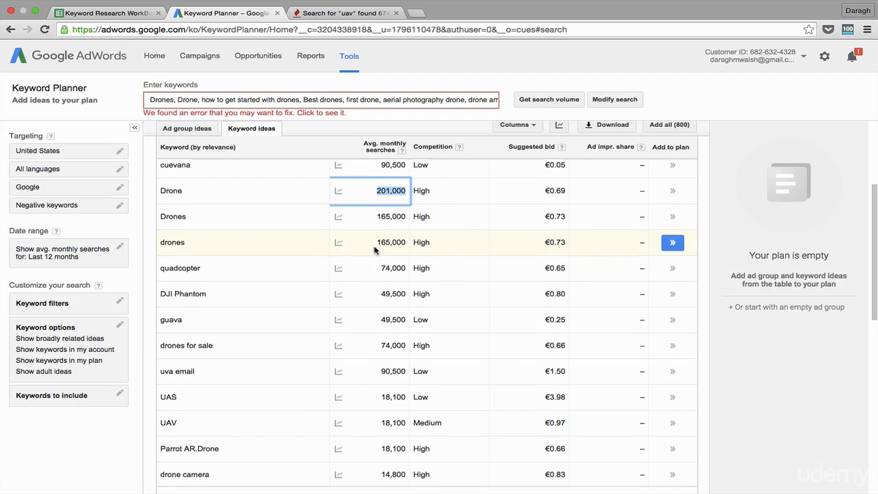
pyautogui.scroll(-2, 374, 247)
pyautogui.scroll(-1, 375, 250)
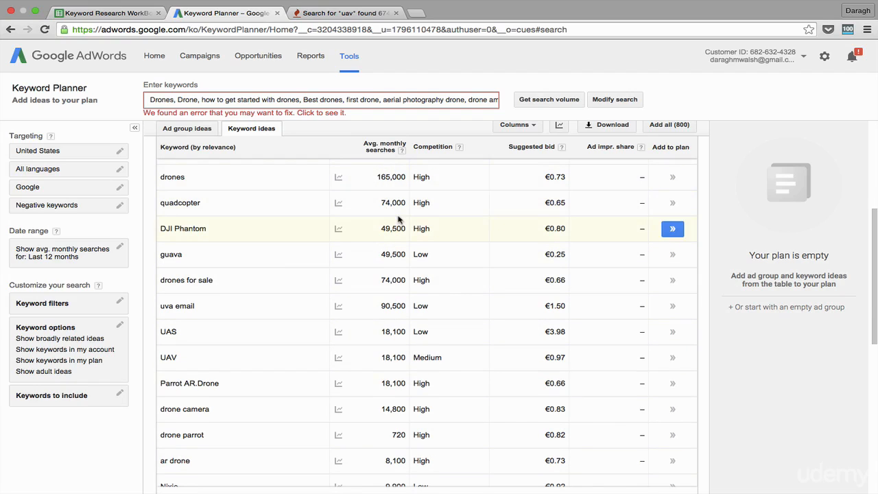
# Sort the keyword ideas by average monthly searches, from highest to lowest.
pyautogui.scroll(-1, 397, 292)
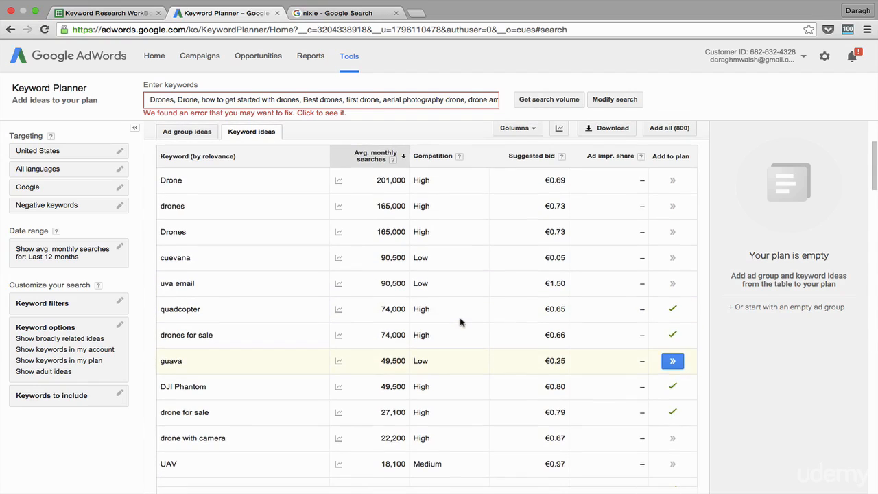
pyautogui.scroll(2, 396, 162)
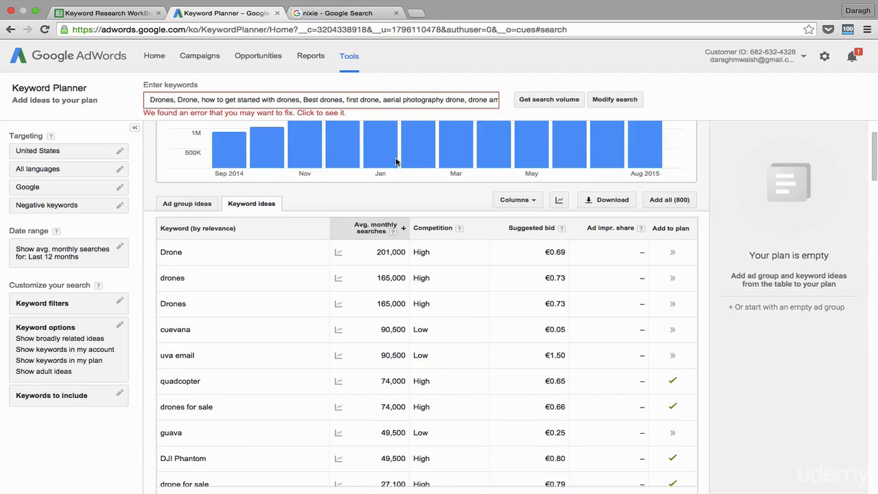
pyautogui.click(376, 228)
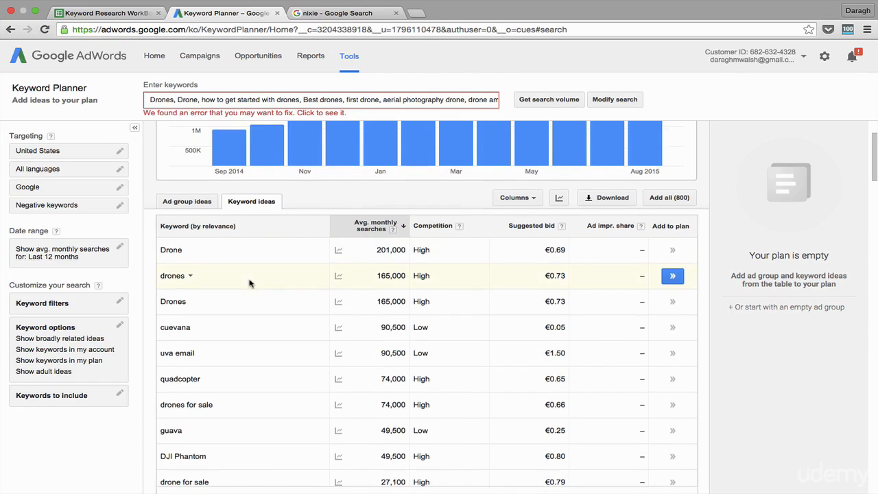
# Add the keyword quadcopter from the sorted keyword ideas to the plan.
pyautogui.scroll(-1, 250, 283)
pyautogui.scroll(-1, 250, 283)
pyautogui.scroll(-1, 241, 284)
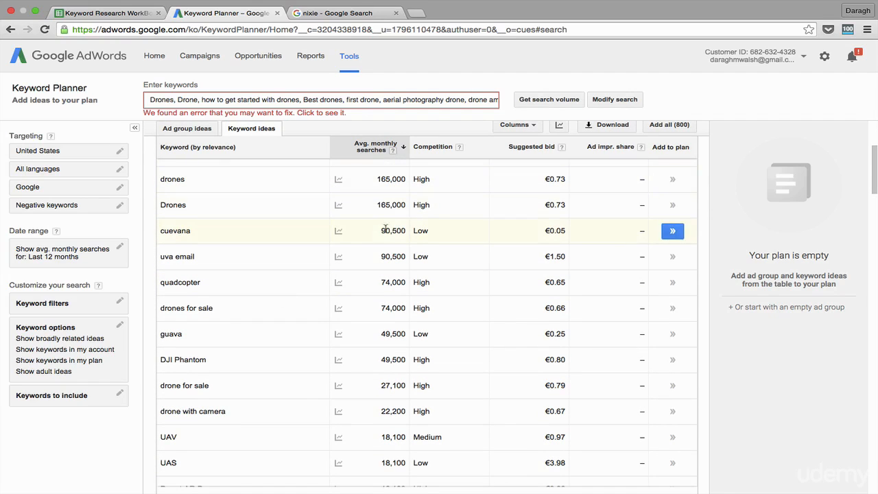
pyautogui.click(675, 286)
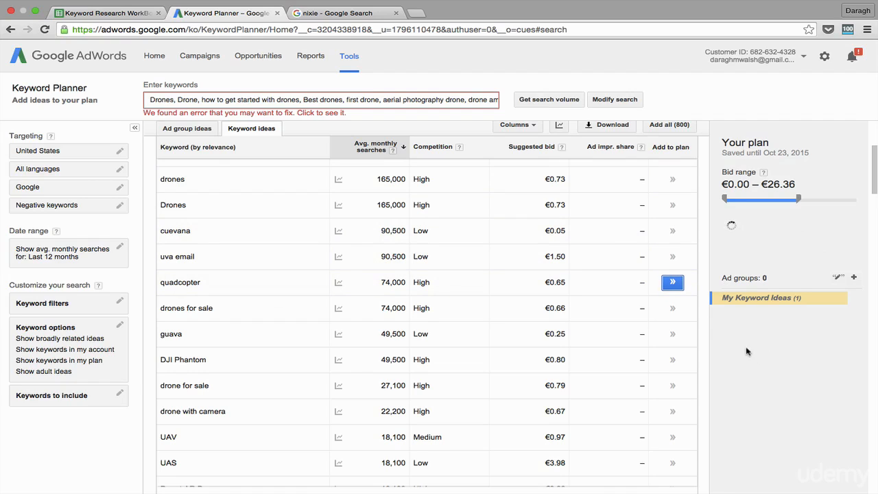
pyautogui.scroll(-1, 432, 264)
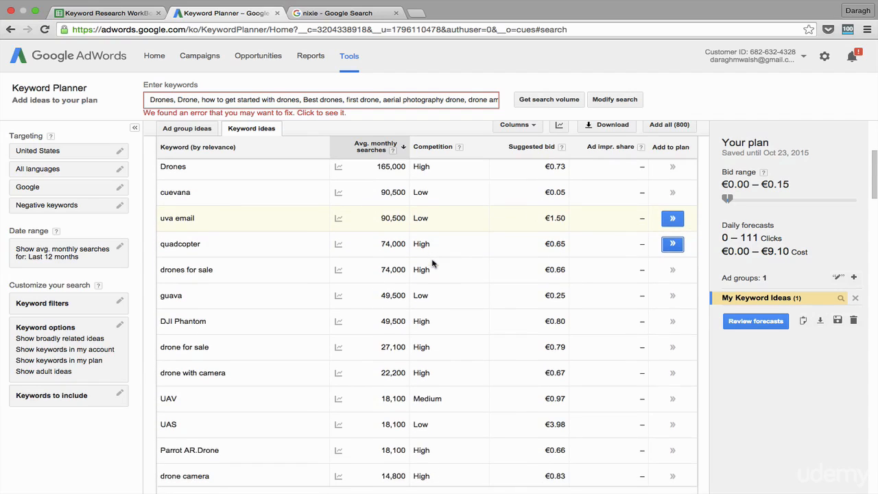
# Add the keywords drones for sale, UAS and Parrot AR.Drone from the sorted ideas to the plan.
pyautogui.scroll(-1, 432, 264)
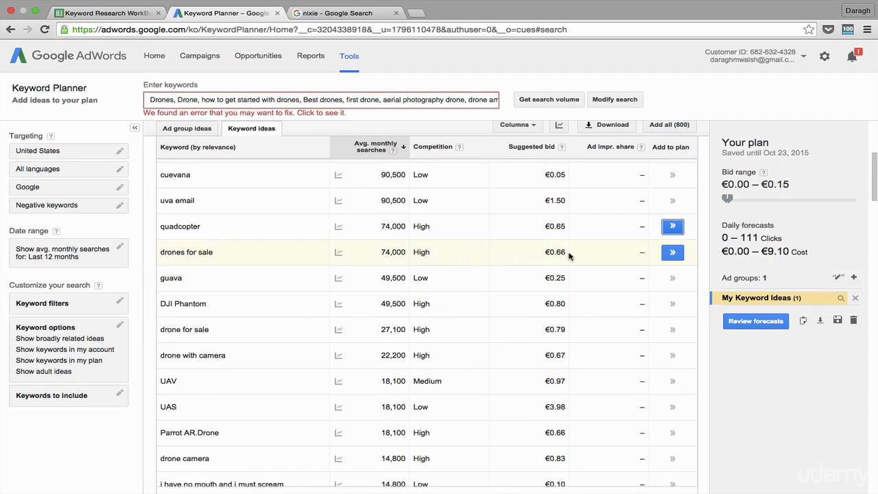
pyautogui.click(672, 252)
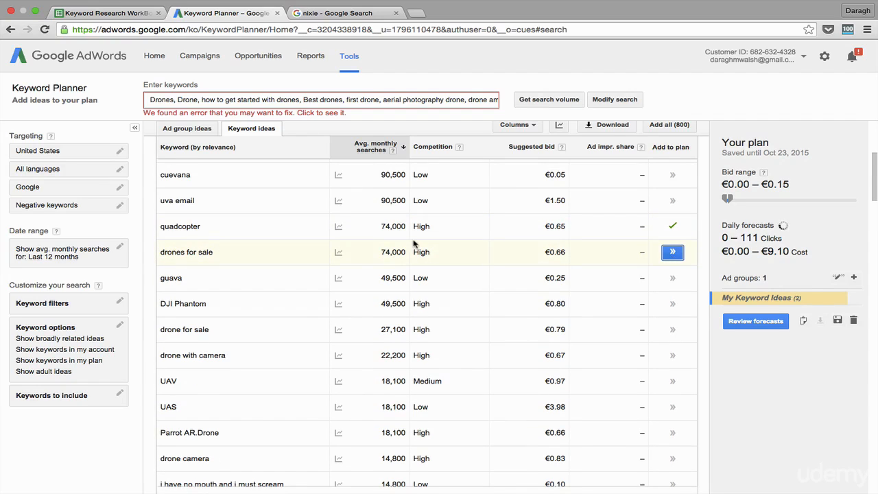
pyautogui.scroll(-2, 353, 275)
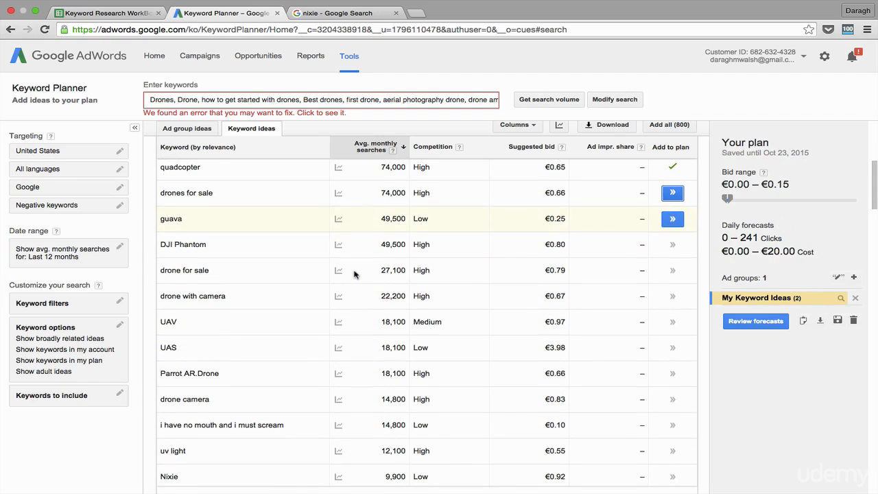
pyautogui.scroll(-2, 354, 274)
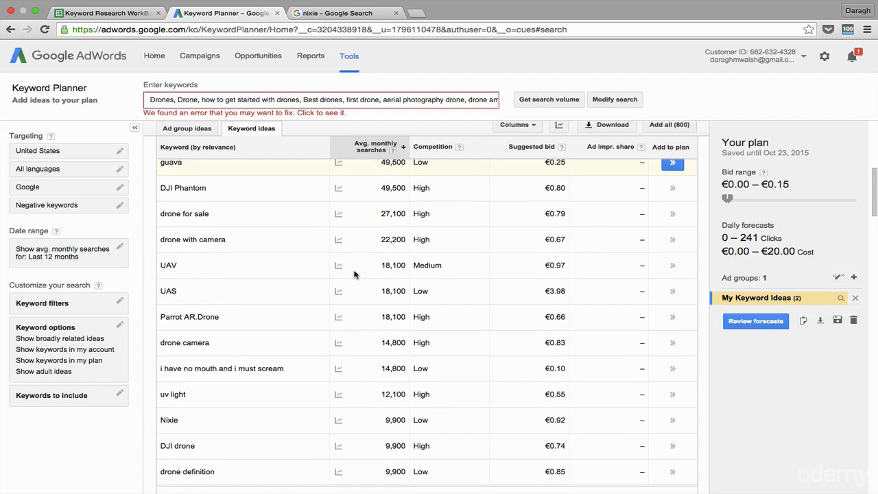
pyautogui.scroll(-2, 353, 274)
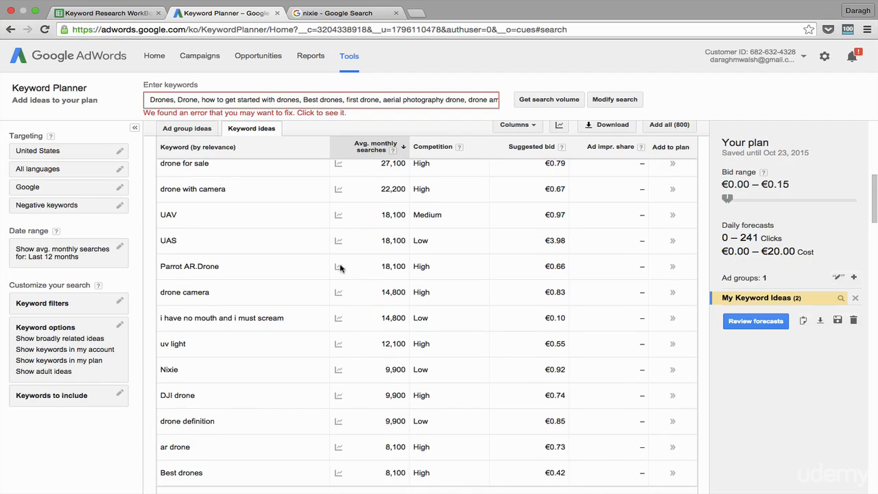
pyautogui.click(672, 240)
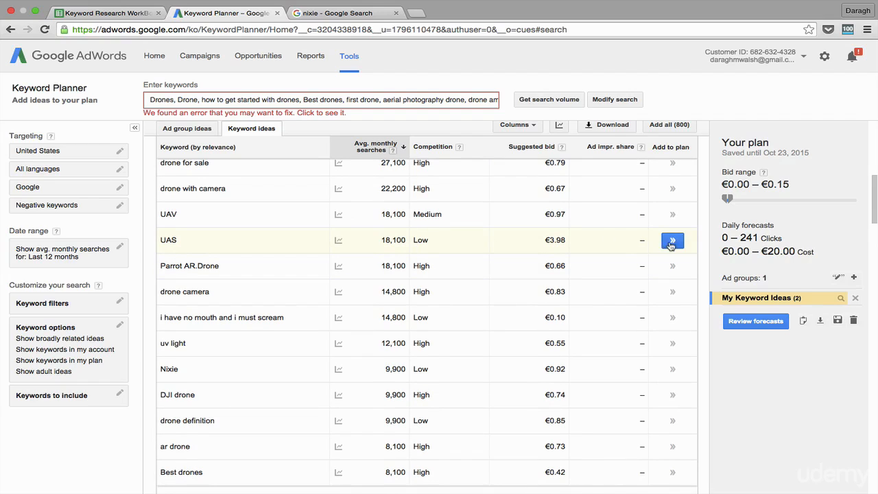
pyautogui.click(670, 268)
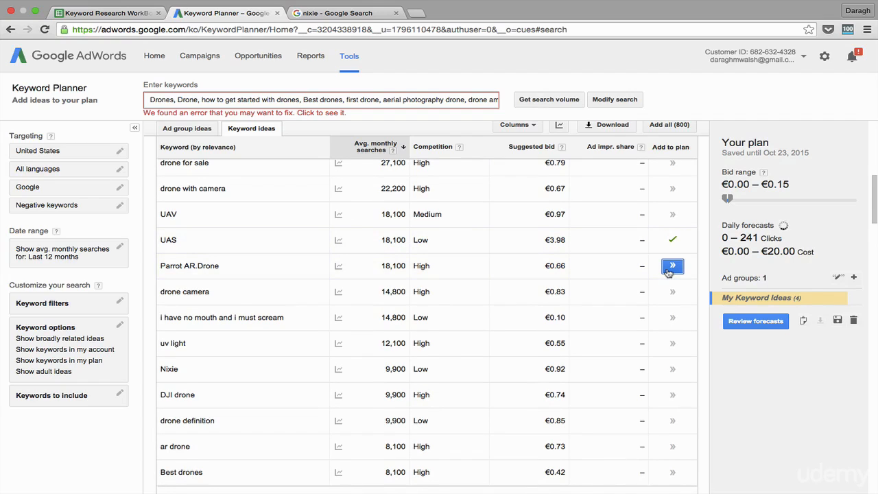
pyautogui.click(673, 291)
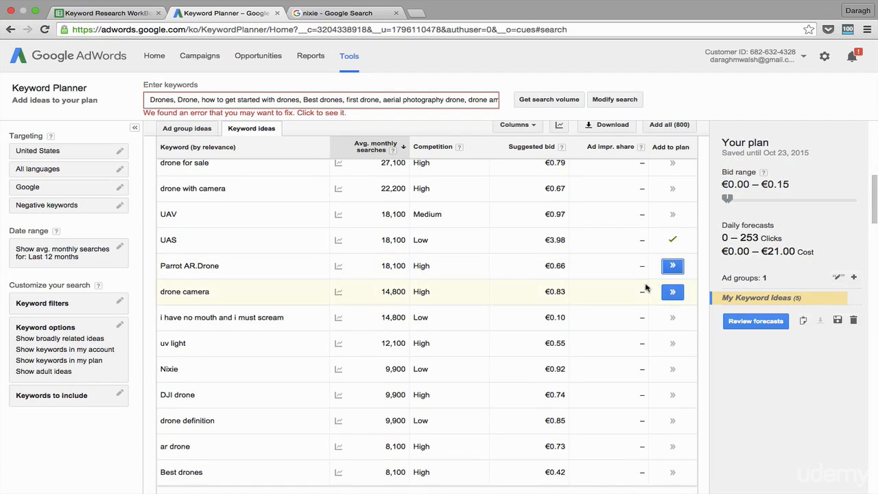
pyautogui.click(675, 266)
# Add the keyword drone camera from the keyword ideas to the plan.
pyautogui.scroll(-1, 679, 265)
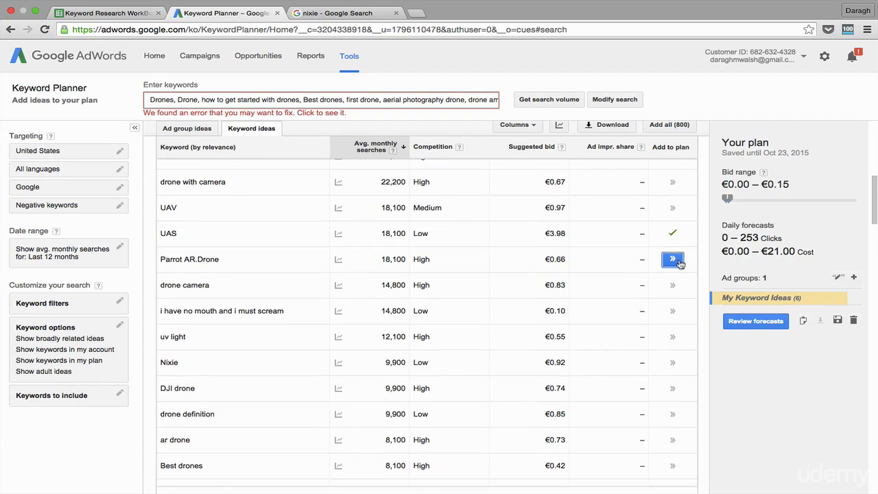
pyautogui.click(669, 291)
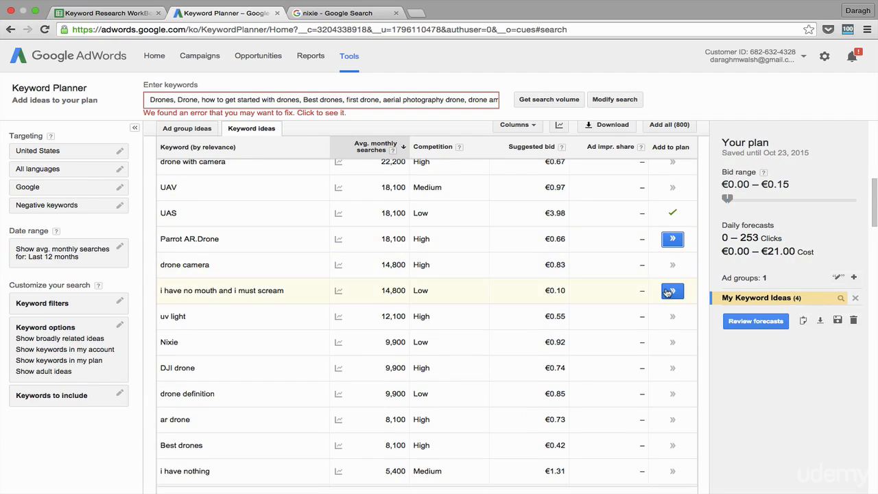
pyautogui.click(672, 265)
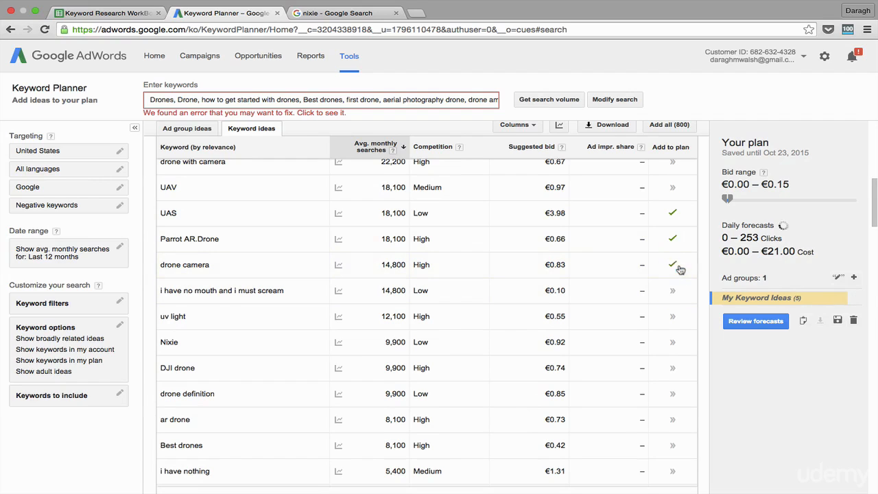
# Add the keyword Nixie to the plan and glance at the already opened Google search results for nixie.
pyautogui.click(672, 343)
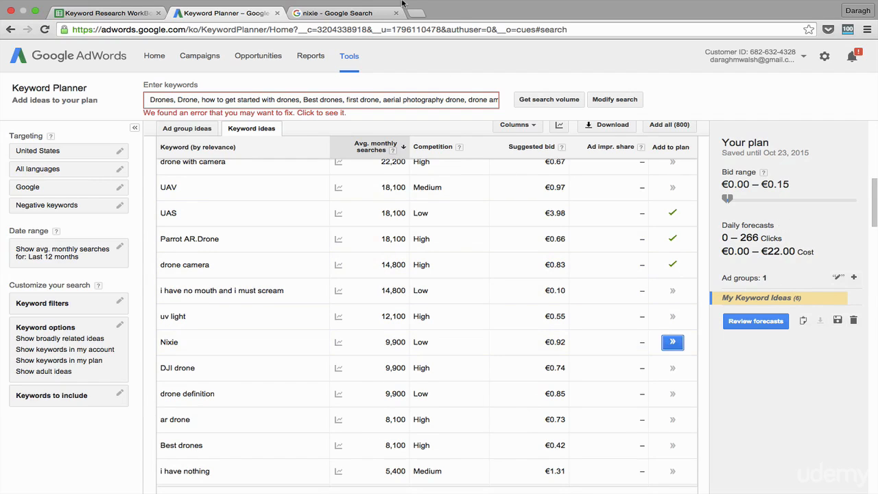
pyautogui.click(340, 25)
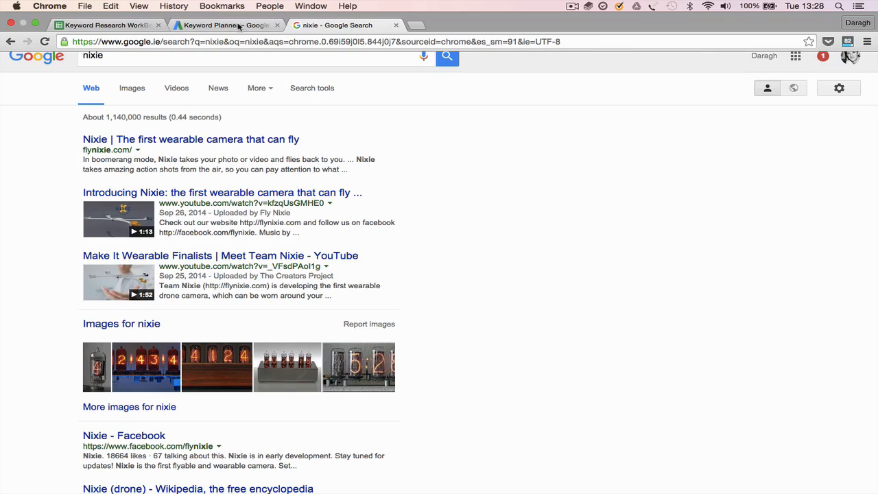
pyautogui.click(223, 26)
# Add the keywords ar drone and Best drones from the keyword ideas to the plan.
pyautogui.scroll(-1, 590, 314)
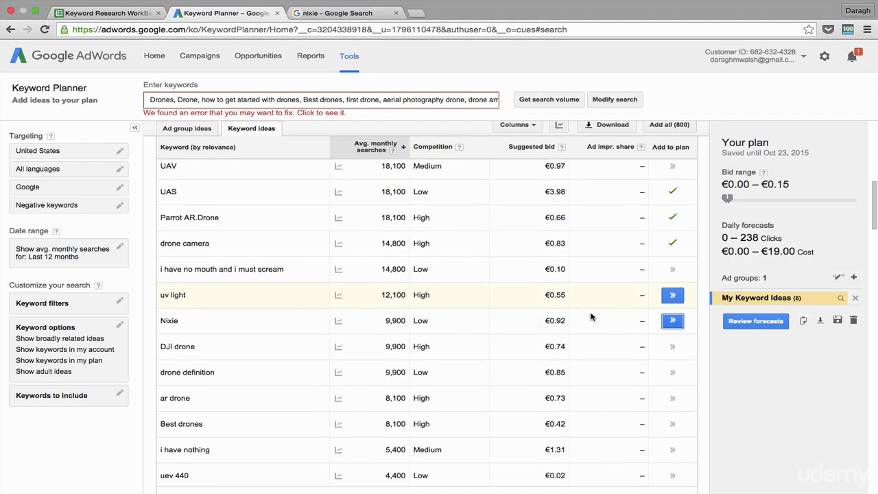
pyautogui.scroll(-2, 592, 316)
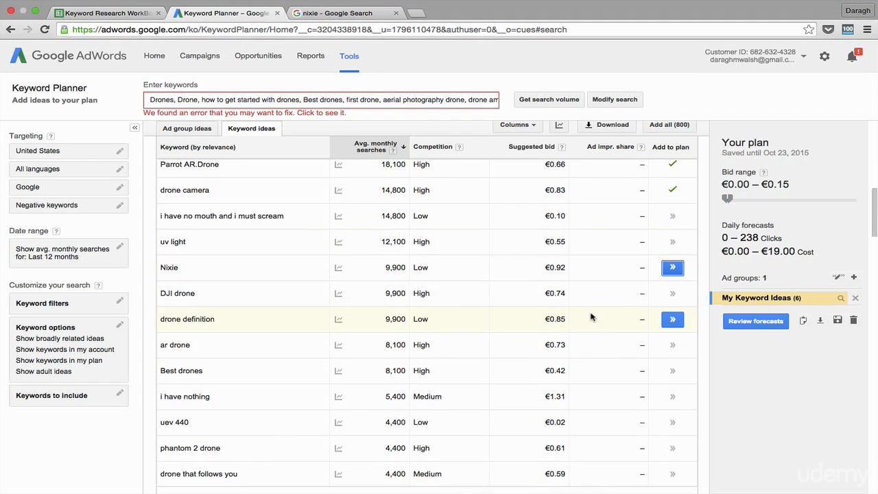
pyautogui.scroll(-2, 591, 316)
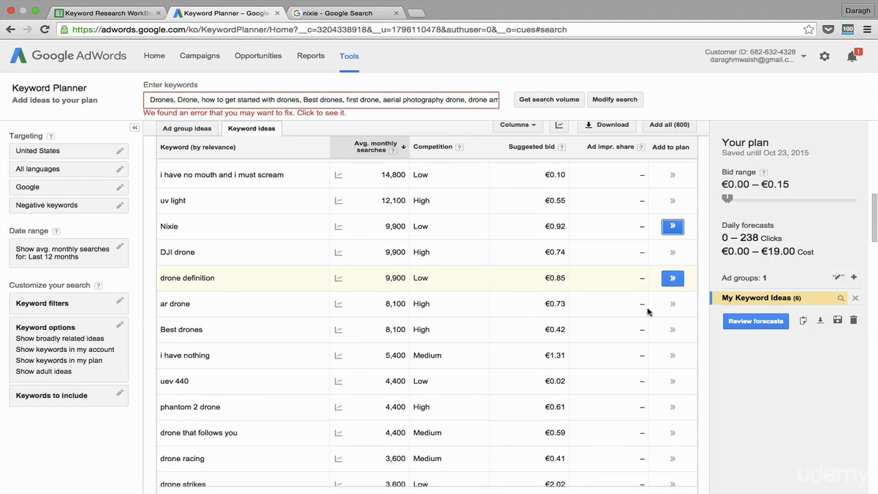
pyautogui.click(672, 308)
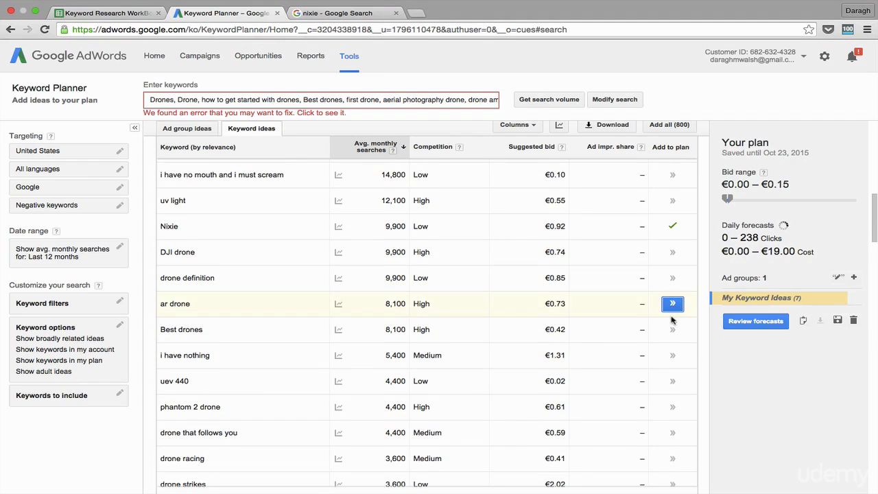
pyautogui.scroll(-2, 671, 317)
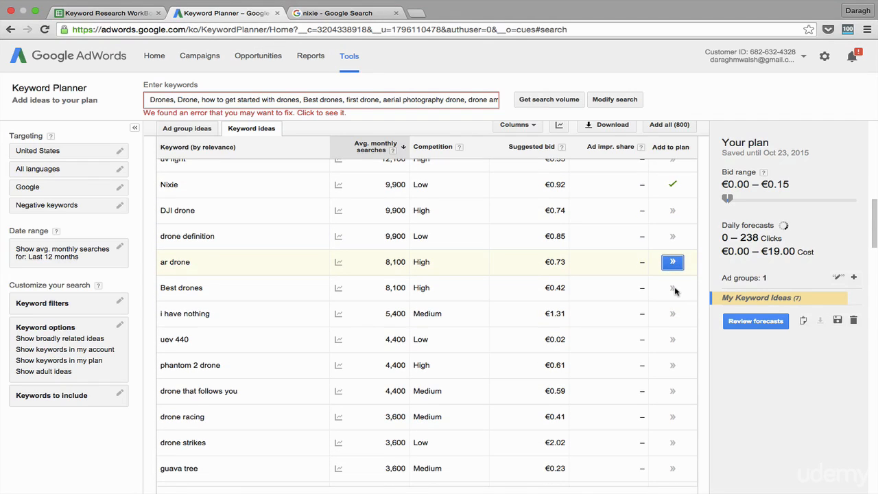
pyautogui.click(672, 289)
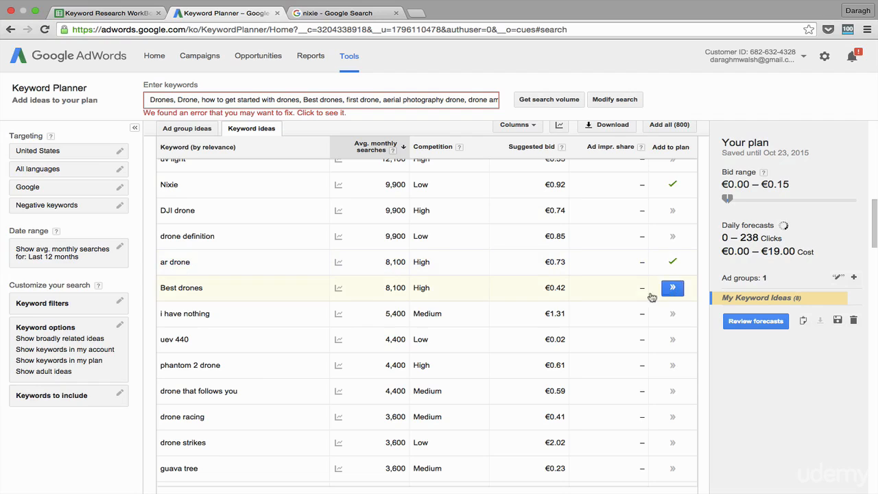
# Add the keywords drone that follows you and drone reviews from the keyword ideas to the plan.
pyautogui.scroll(-3, 669, 289)
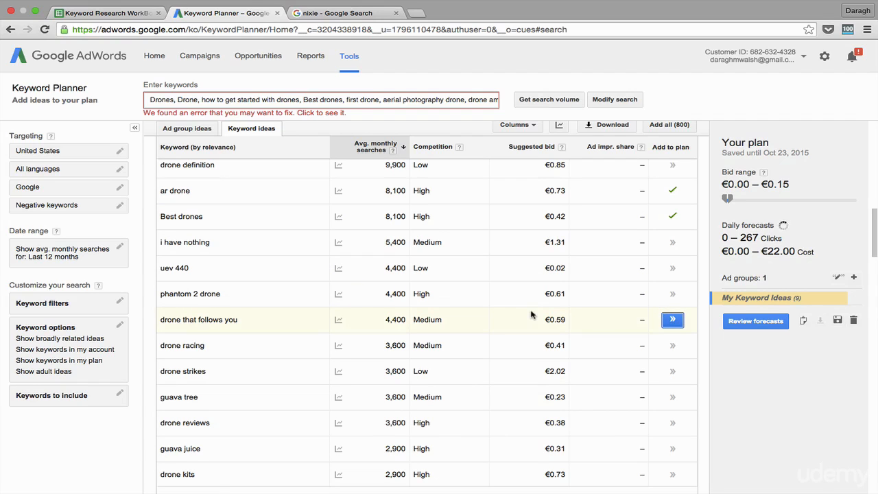
pyautogui.scroll(-1, 502, 314)
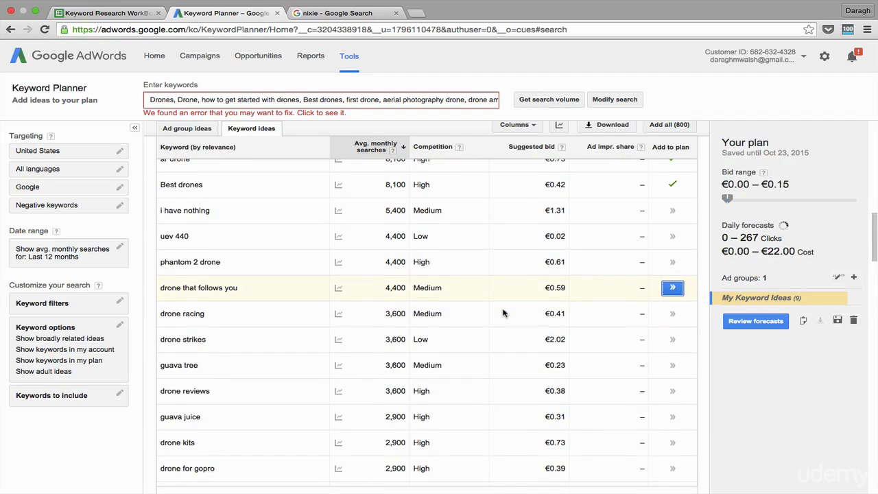
pyautogui.scroll(-2, 502, 314)
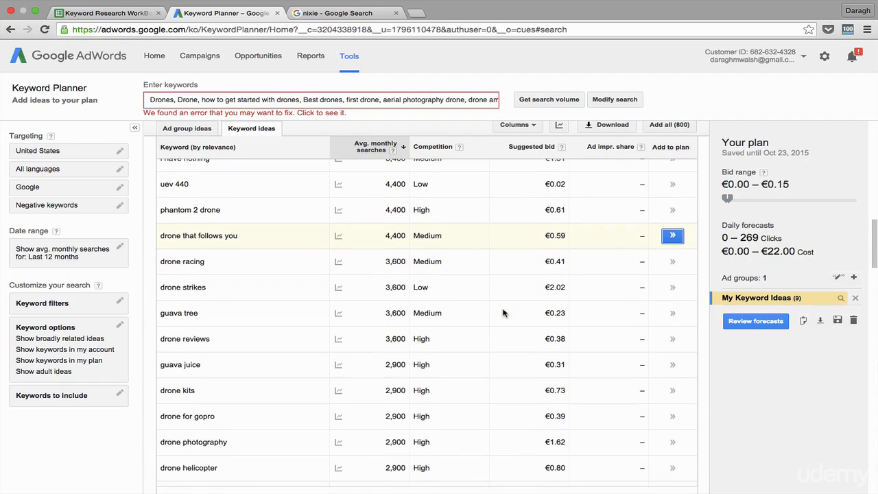
pyautogui.scroll(-1, 503, 313)
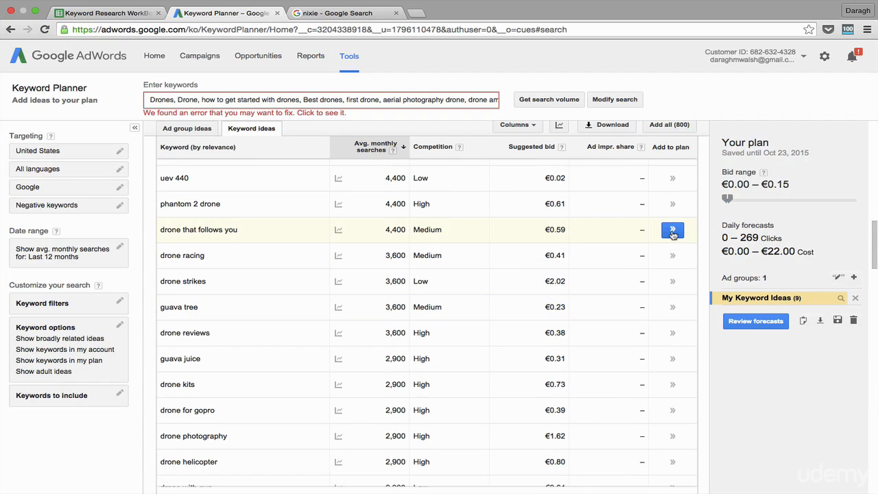
pyautogui.scroll(-3, 673, 235)
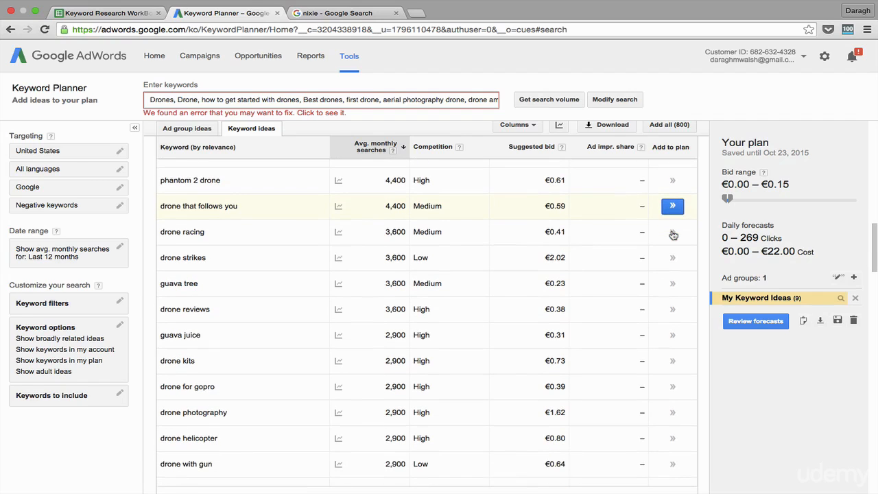
pyautogui.scroll(-3, 673, 234)
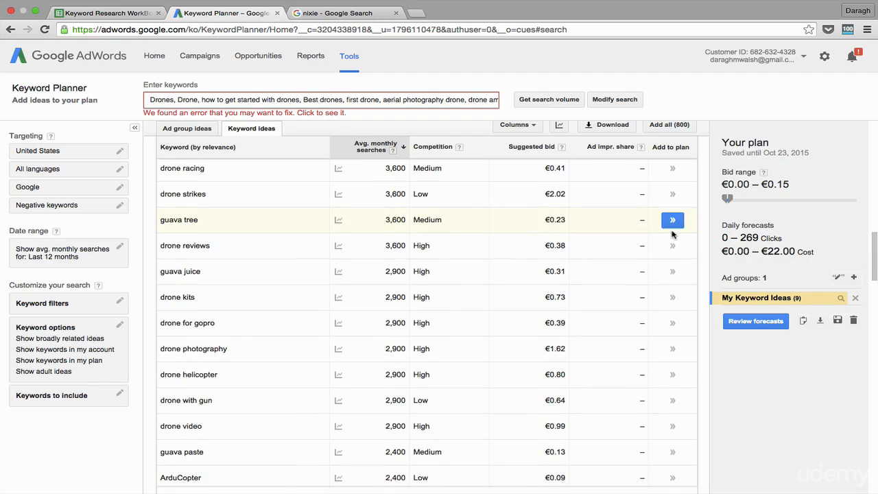
pyautogui.click(676, 249)
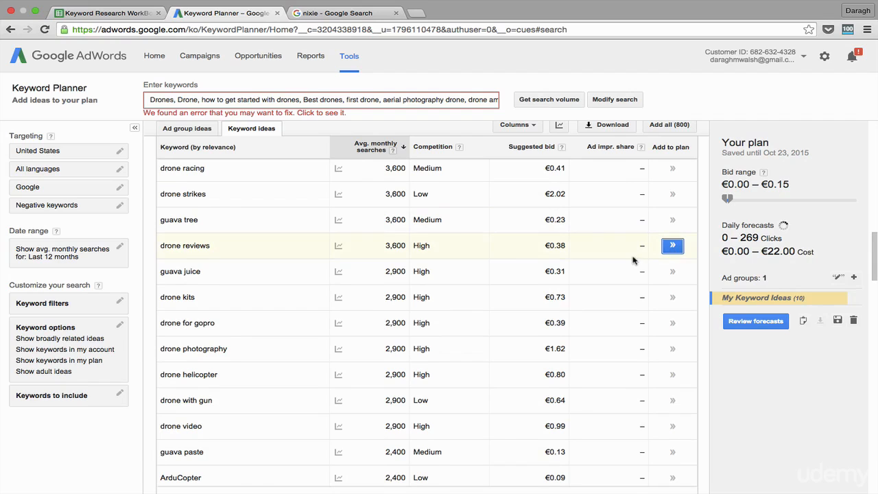
# Add the keyword ArduCopter from the lower-volume keyword ideas to the plan.
pyautogui.scroll(-2, 632, 261)
pyautogui.scroll(-3, 632, 261)
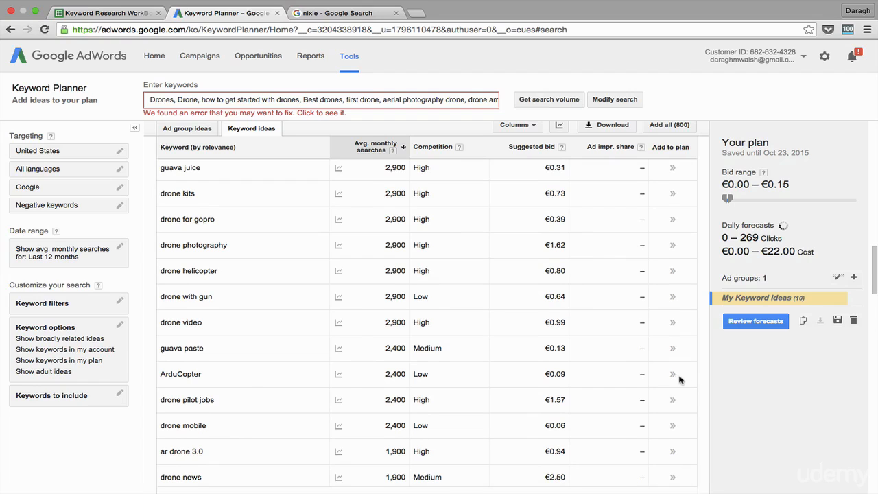
pyautogui.scroll(-2, 676, 378)
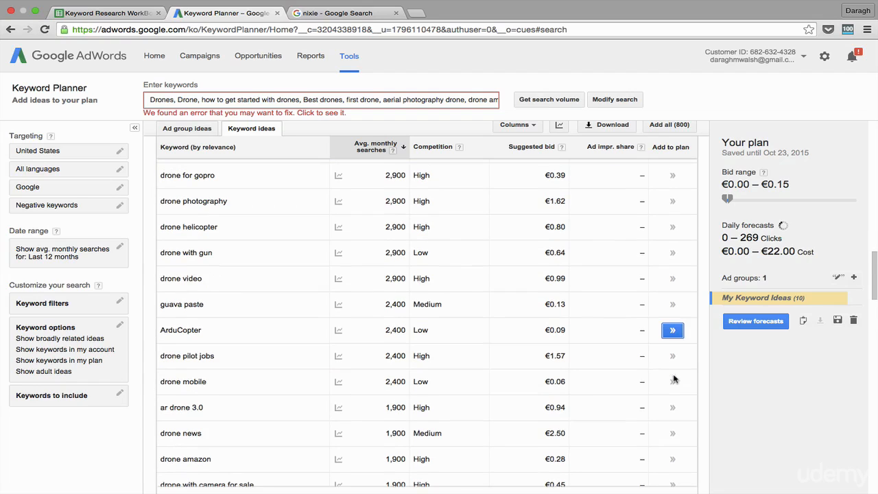
pyautogui.click(672, 331)
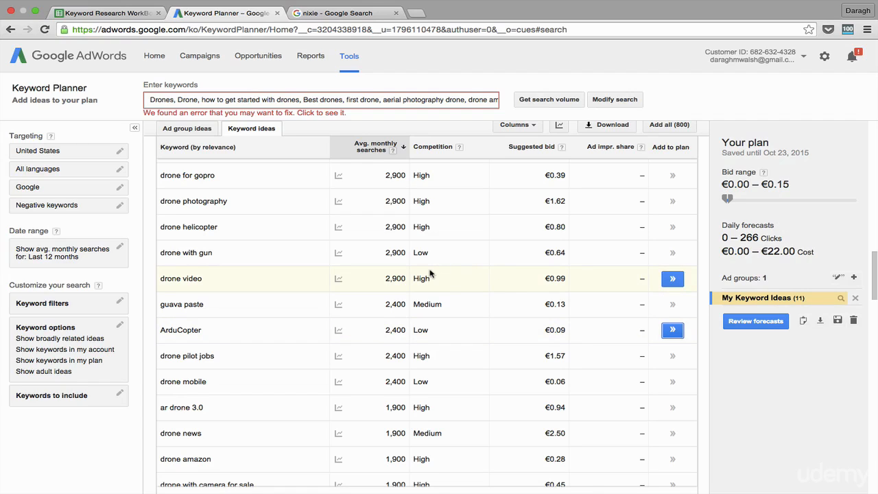
# Add the keyword drone gopro from the keyword ideas below ArduCopter to the plan.
pyautogui.scroll(-1, 664, 332)
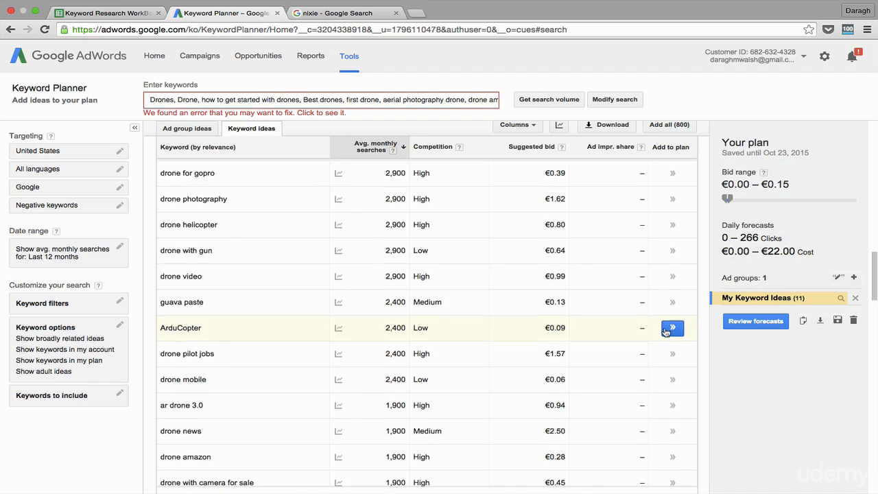
pyautogui.scroll(-1, 665, 332)
pyautogui.scroll(-2, 665, 332)
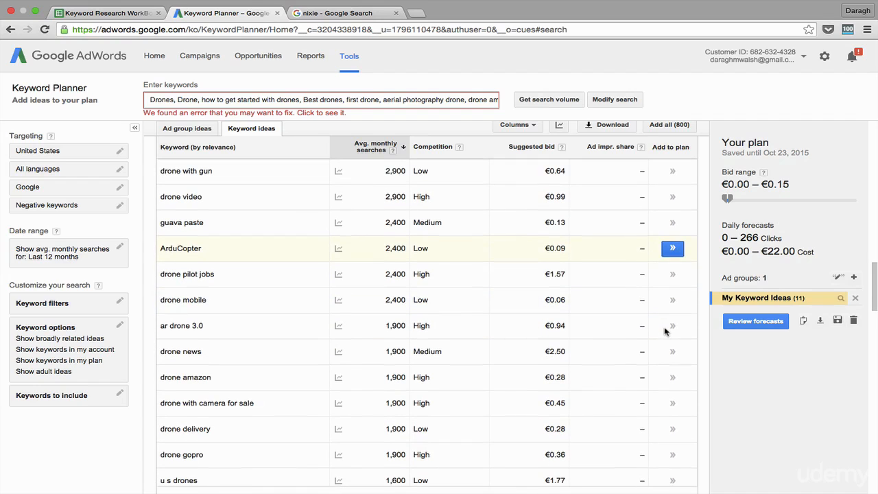
pyautogui.click(669, 456)
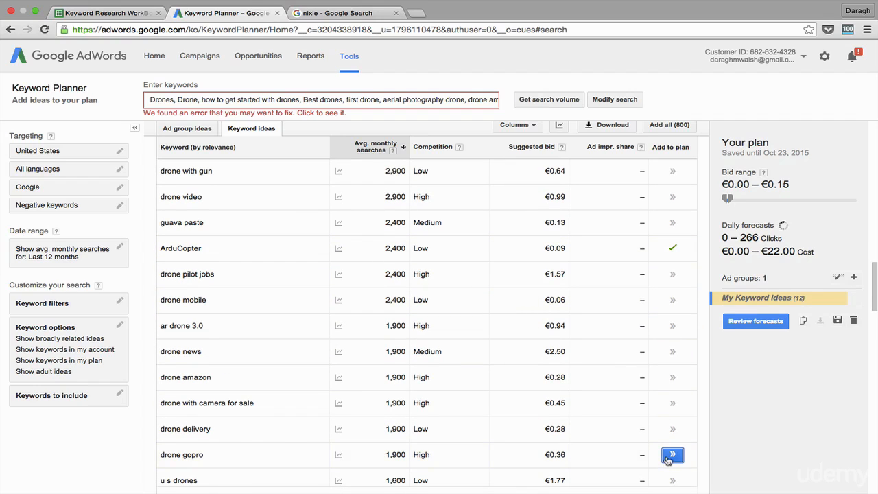
pyautogui.scroll(-1, 669, 460)
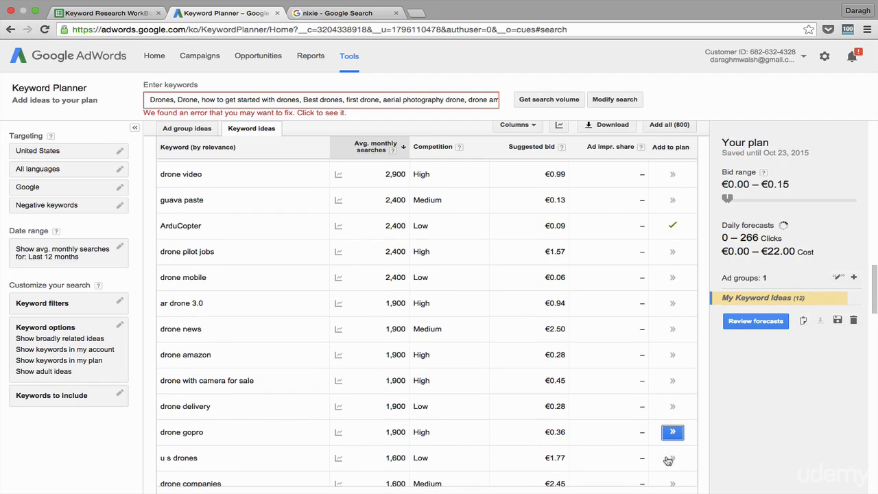
# Look back over the highest-volume keyword ideas and check which of them are in the plan.
pyautogui.scroll(10, 641, 283)
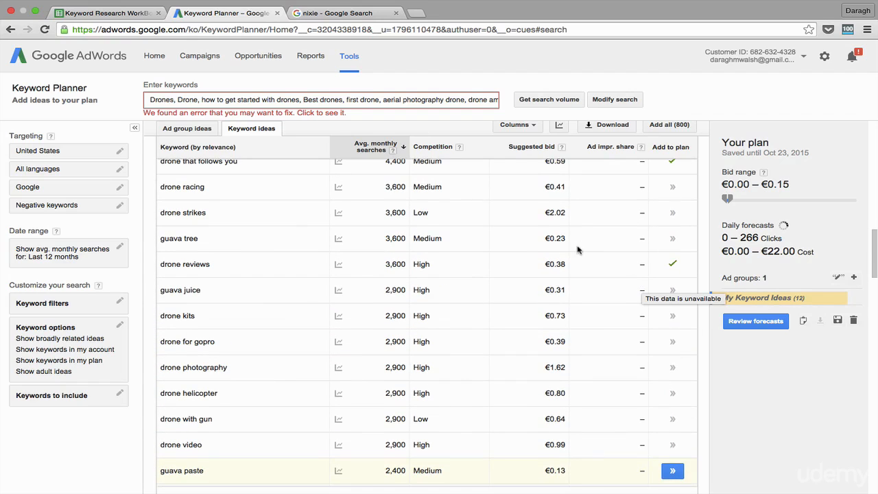
pyautogui.scroll(15, 578, 251)
pyautogui.scroll(6, 578, 251)
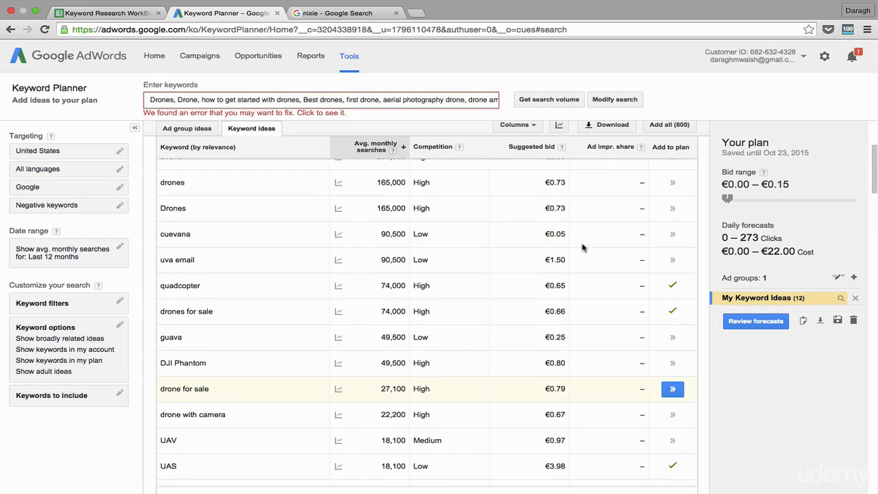
# Sort the keyword ideas by suggested bid, from highest to lowest.
pyautogui.scroll(6, 548, 210)
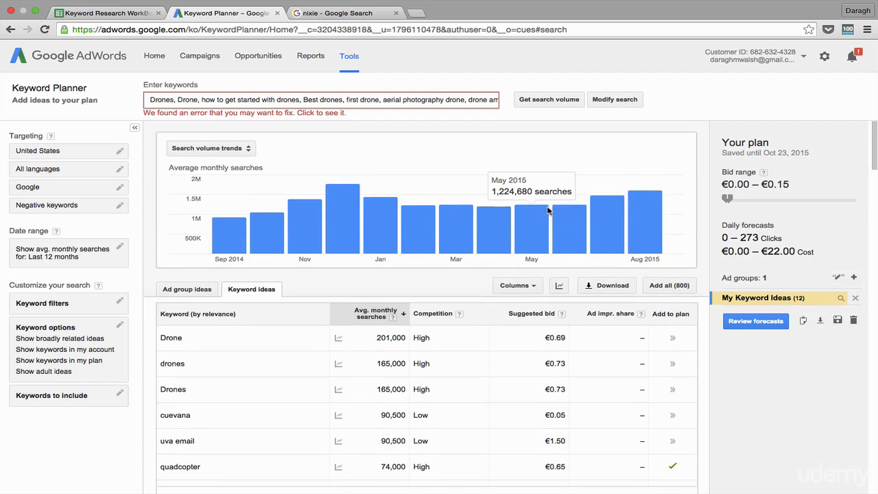
pyautogui.scroll(-2, 549, 210)
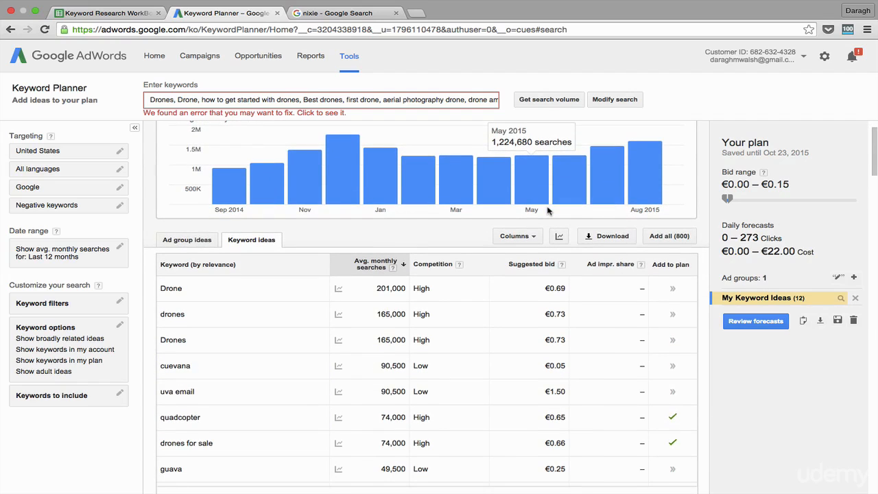
pyautogui.scroll(-2, 548, 211)
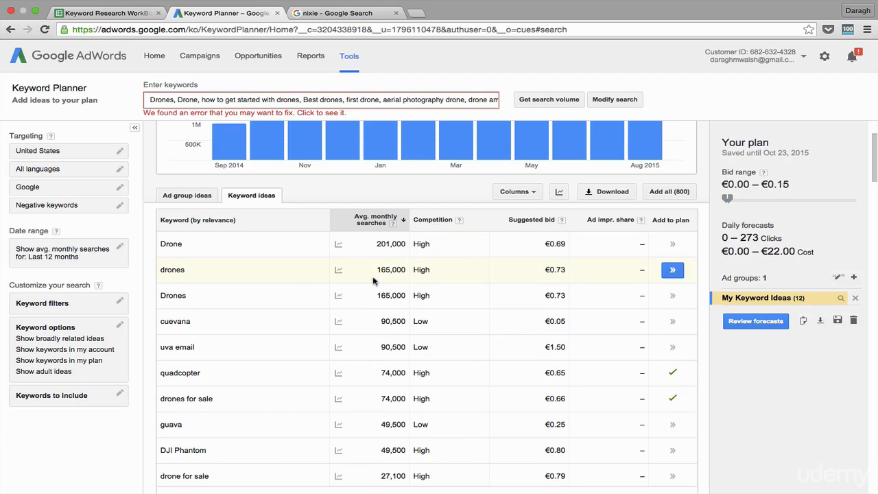
pyautogui.click(527, 218)
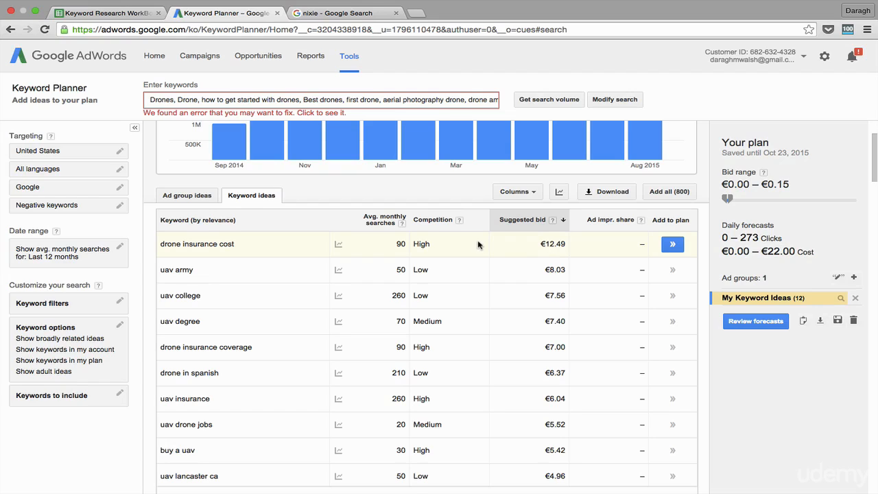
# Check the searches and suggested bid of the keyword idea drone insurance cost and add it to the plan.
pyautogui.moveTo(397, 241); pyautogui.dragTo(404, 241)
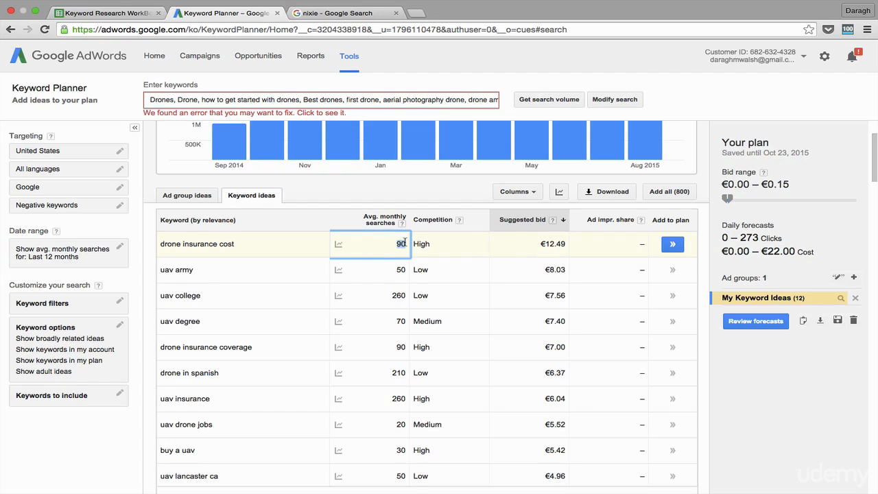
pyautogui.click(381, 192)
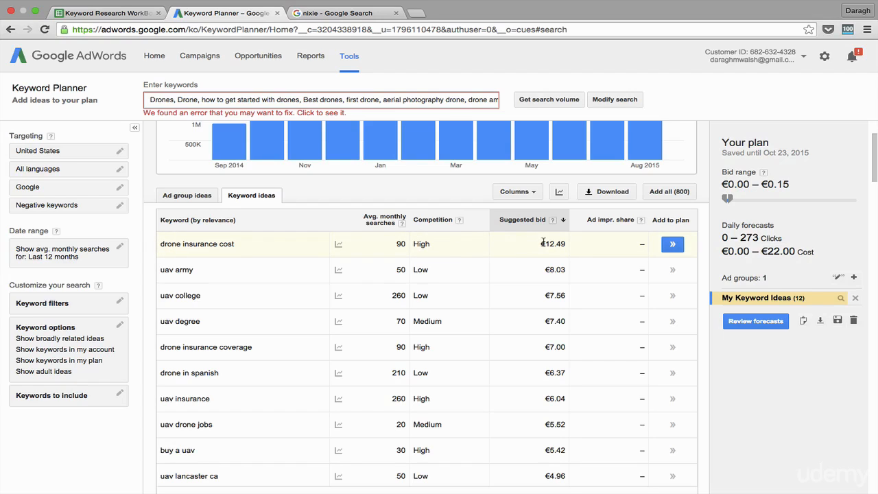
pyautogui.moveTo(542, 243); pyautogui.dragTo(559, 241)
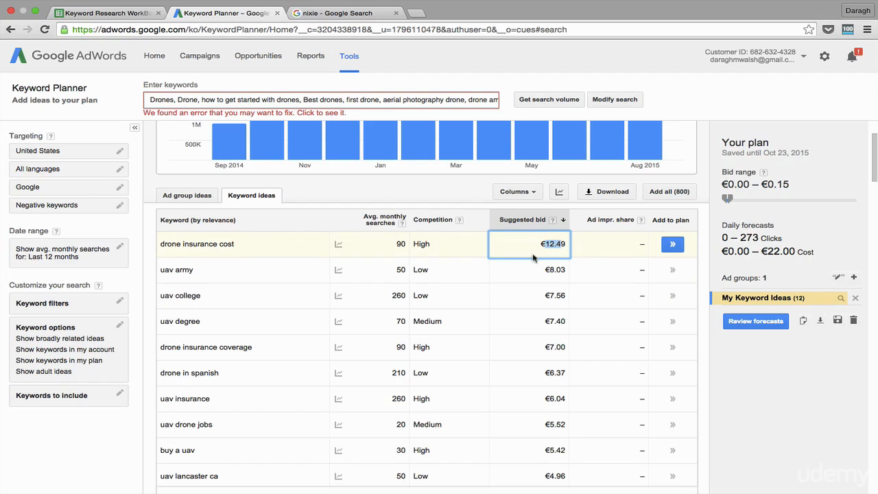
pyautogui.click(445, 186)
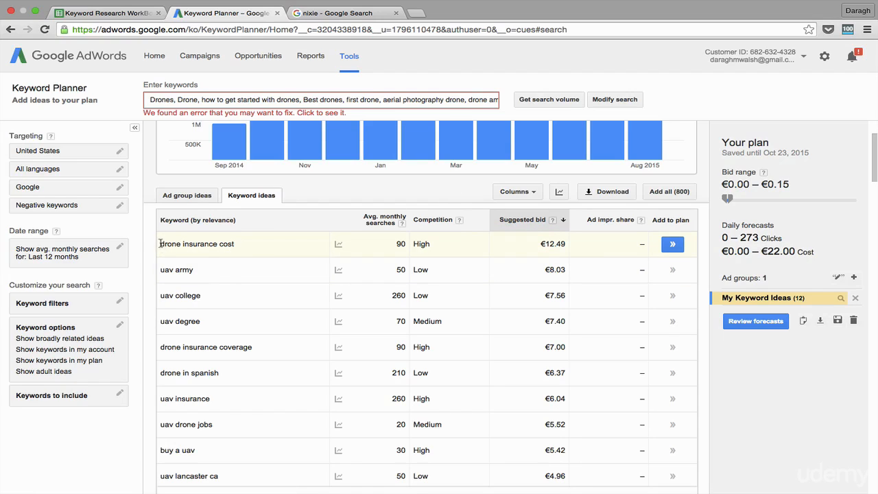
pyautogui.moveTo(160, 243); pyautogui.dragTo(228, 247)
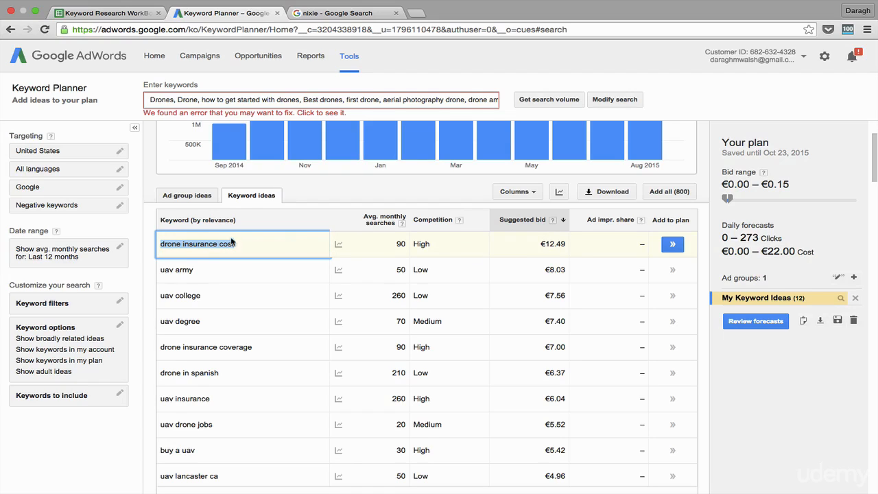
pyautogui.scroll(-2, 222, 242)
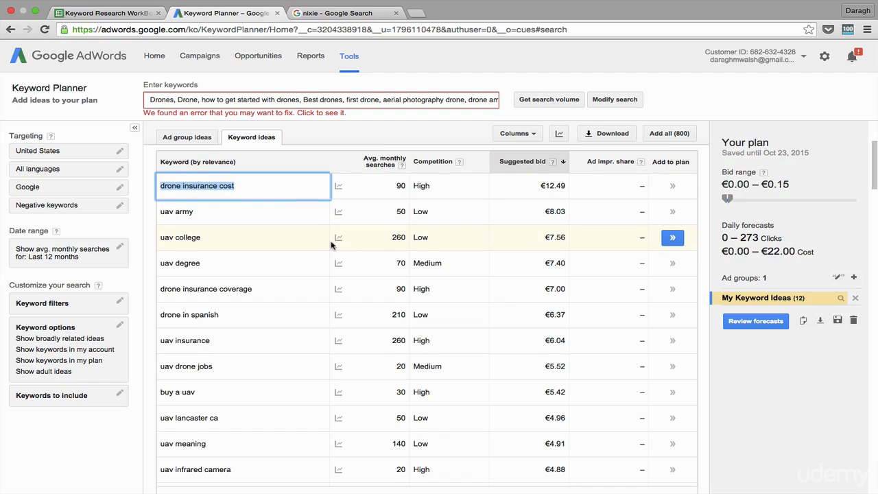
pyautogui.scroll(-1, 586, 238)
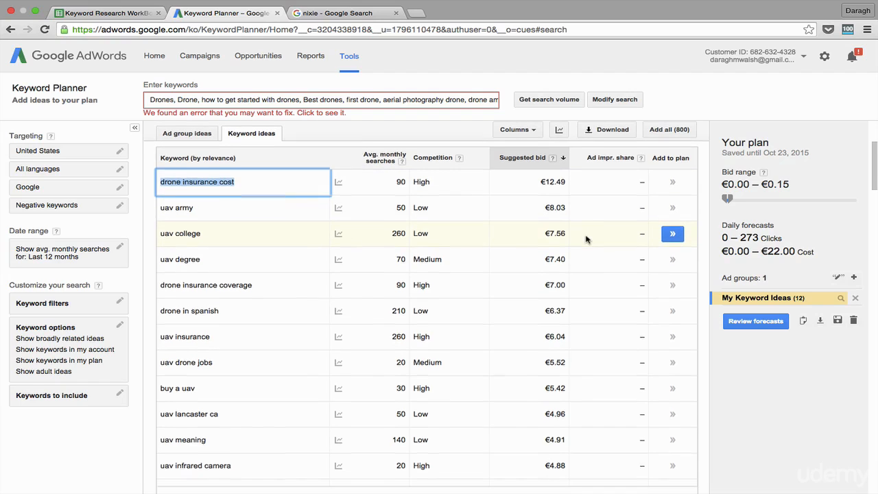
pyautogui.scroll(1, 572, 224)
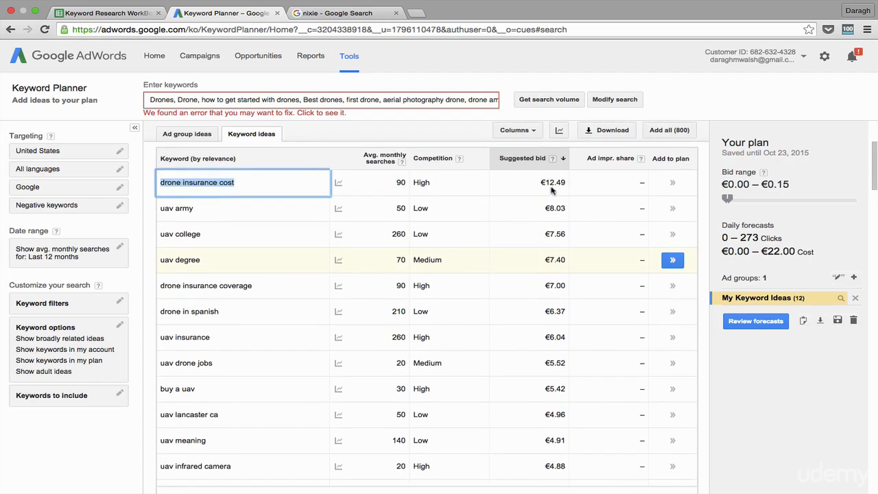
pyautogui.click(673, 184)
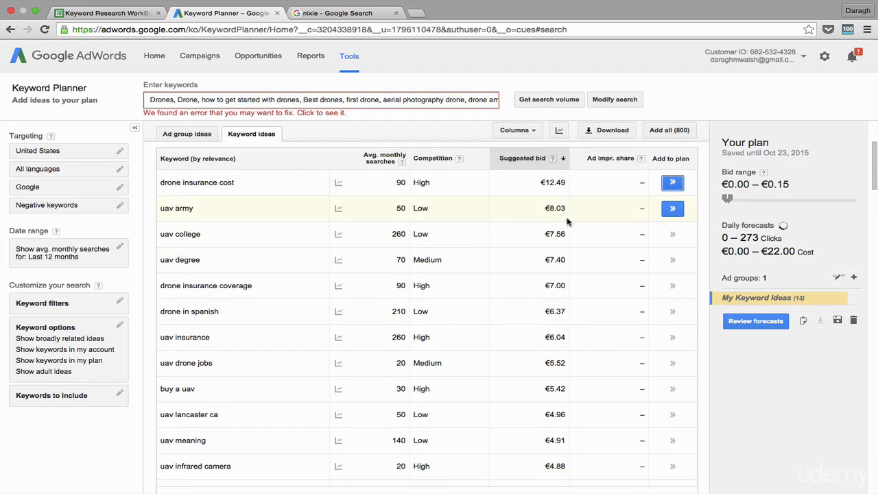
# Add the keywords drone insurance coverage and uav insurance from the high-bid keyword ideas to the plan.
pyautogui.scroll(-2, 480, 243)
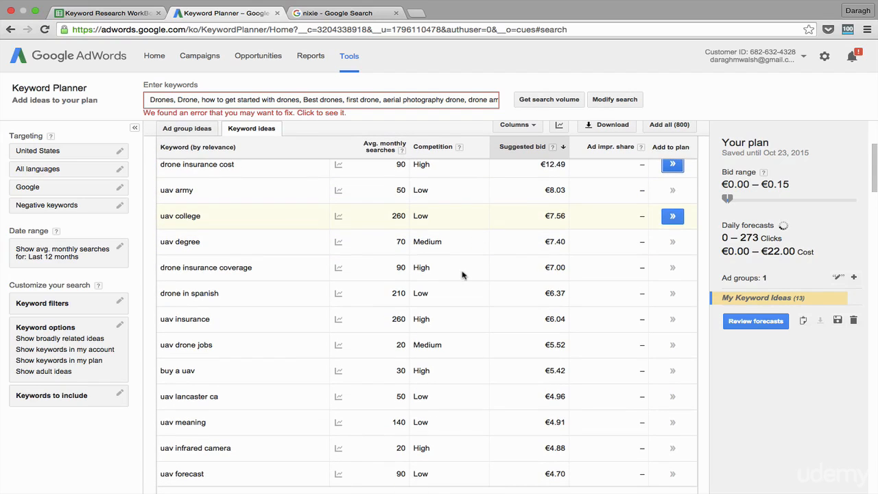
pyautogui.click(673, 268)
pyautogui.scroll(-1, 675, 271)
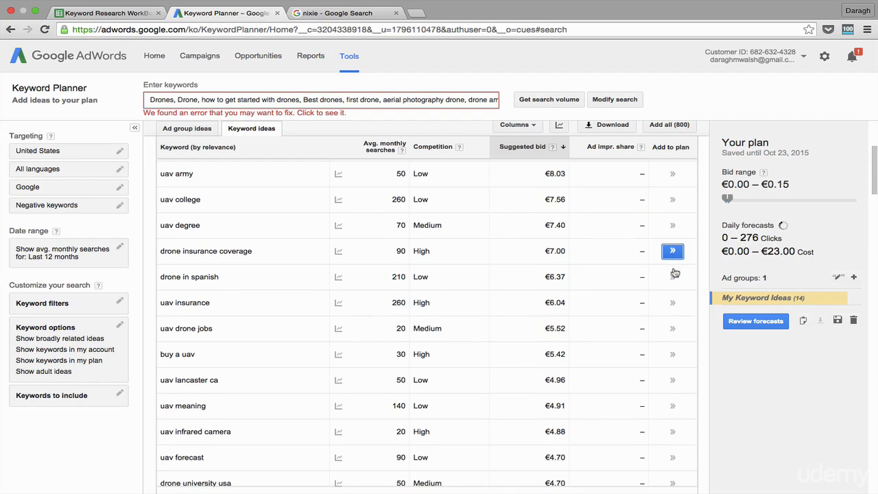
pyautogui.scroll(-2, 675, 273)
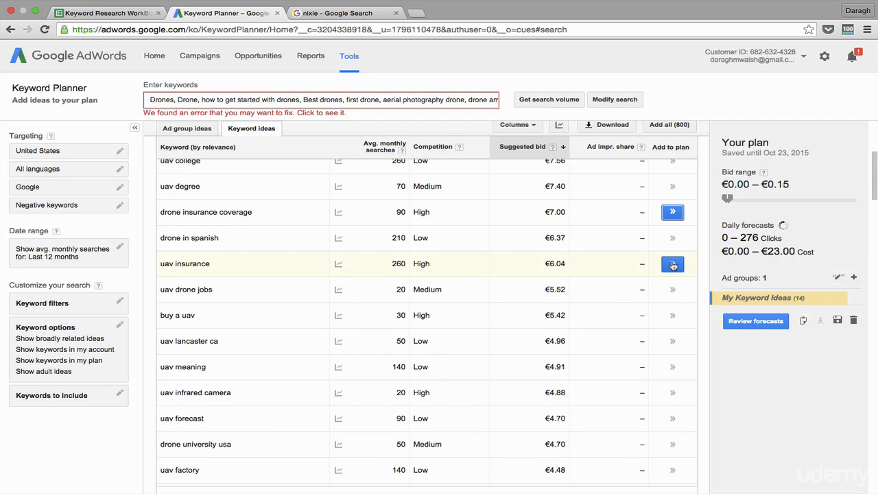
pyautogui.click(673, 265)
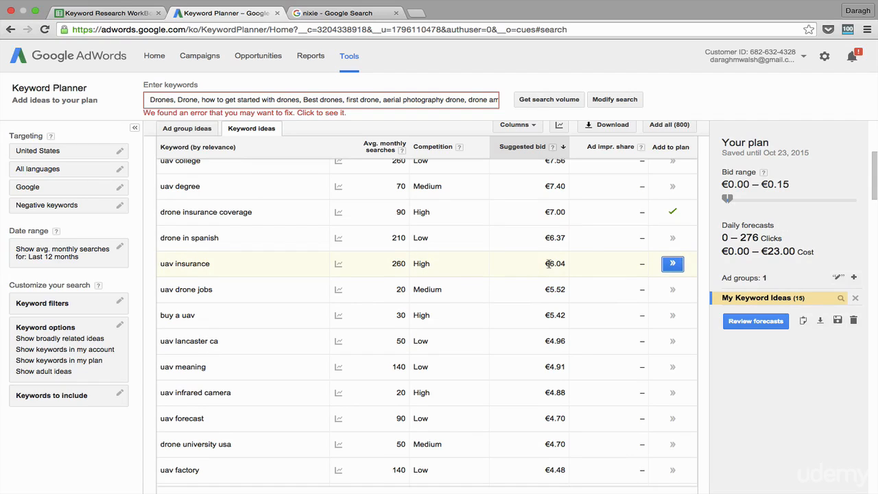
pyautogui.scroll(2, 561, 265)
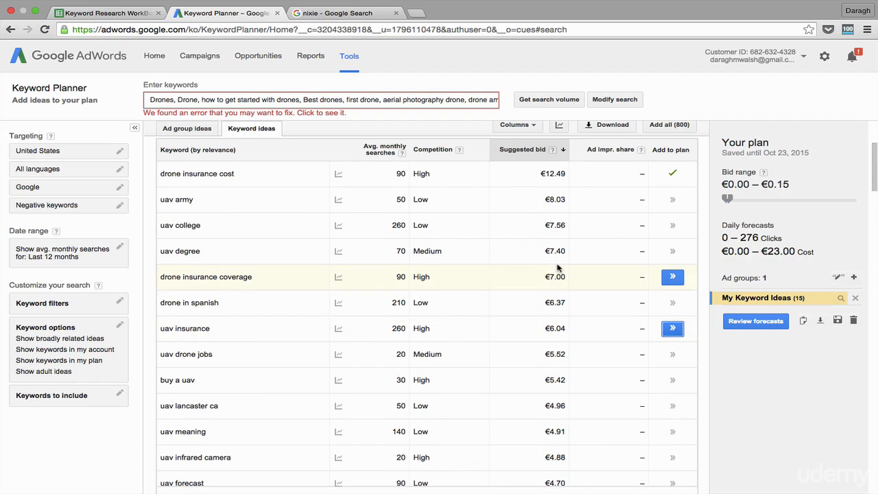
pyautogui.scroll(-3, 558, 267)
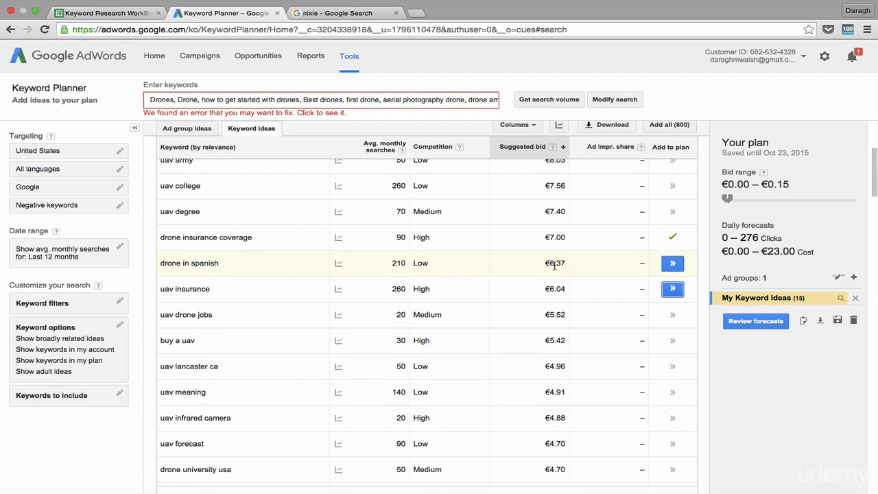
pyautogui.scroll(-2, 554, 266)
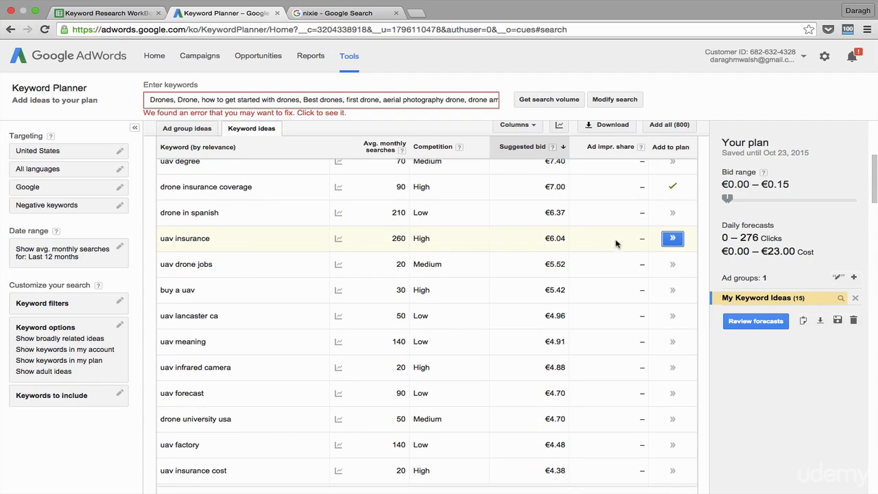
pyautogui.click(670, 240)
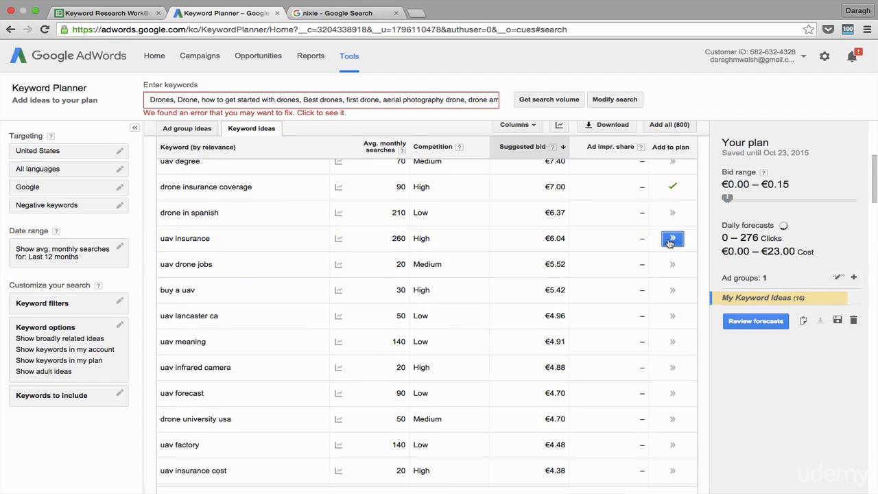
# Add the keyword uav training from further down the bid-sorted keyword ideas to the plan.
pyautogui.scroll(-2, 567, 256)
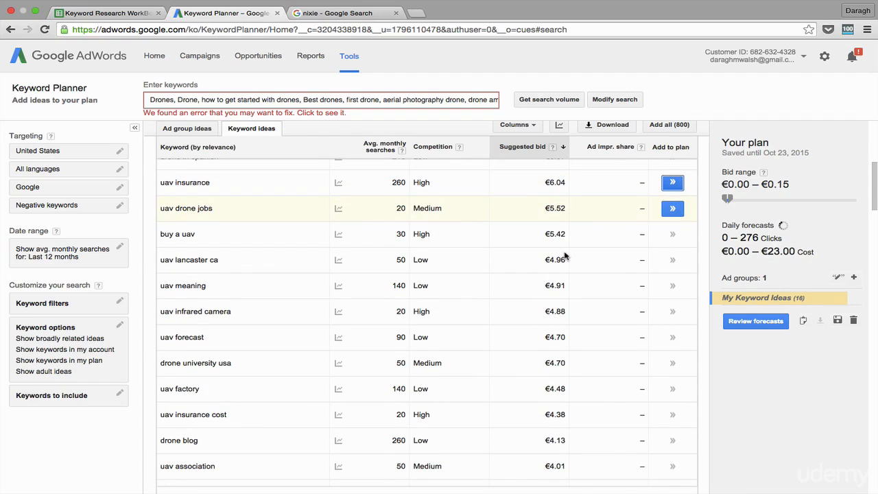
pyautogui.scroll(-3, 565, 256)
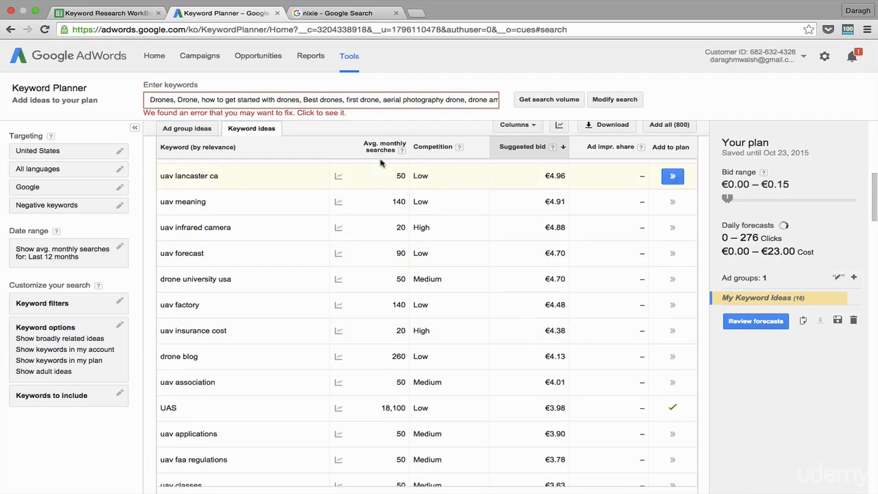
pyautogui.scroll(-2, 434, 213)
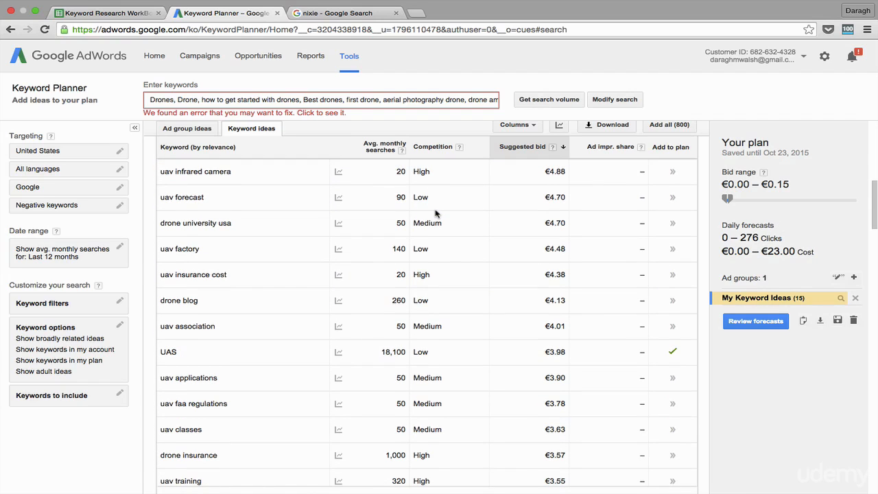
pyautogui.scroll(-4, 435, 214)
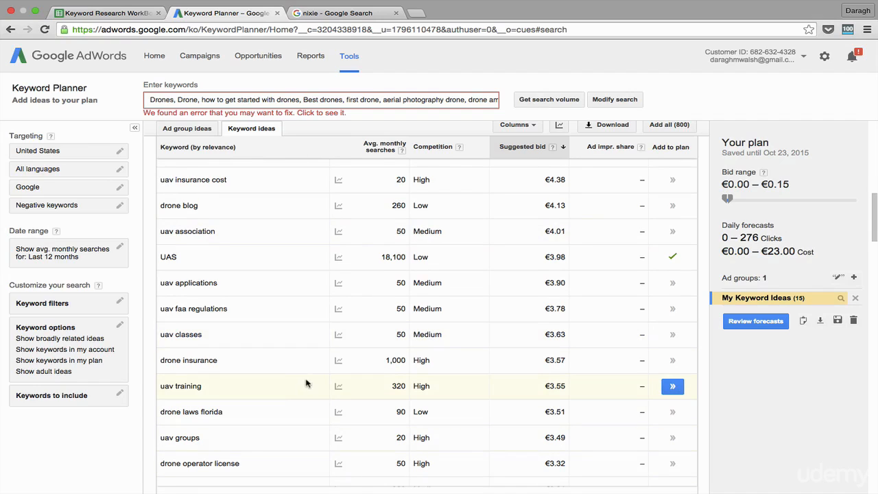
pyautogui.click(672, 387)
# Review the top of the bid-sorted keyword ideas and copy all keywords of the plan to the clipboard.
pyautogui.scroll(1, 559, 210)
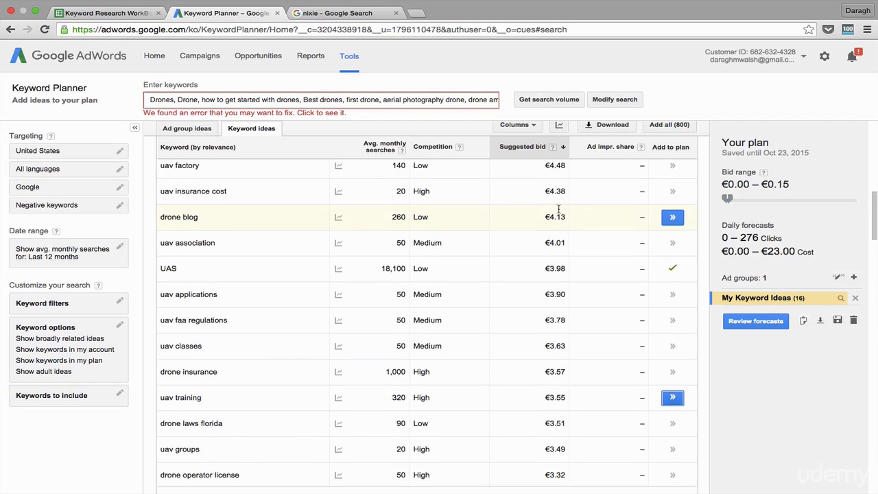
pyautogui.scroll(4, 558, 209)
pyautogui.scroll(5, 558, 209)
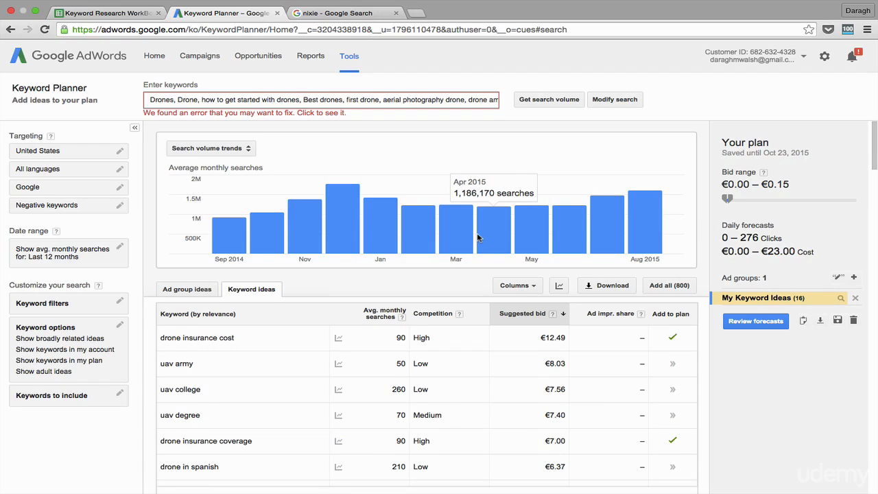
pyautogui.scroll(-2, 478, 237)
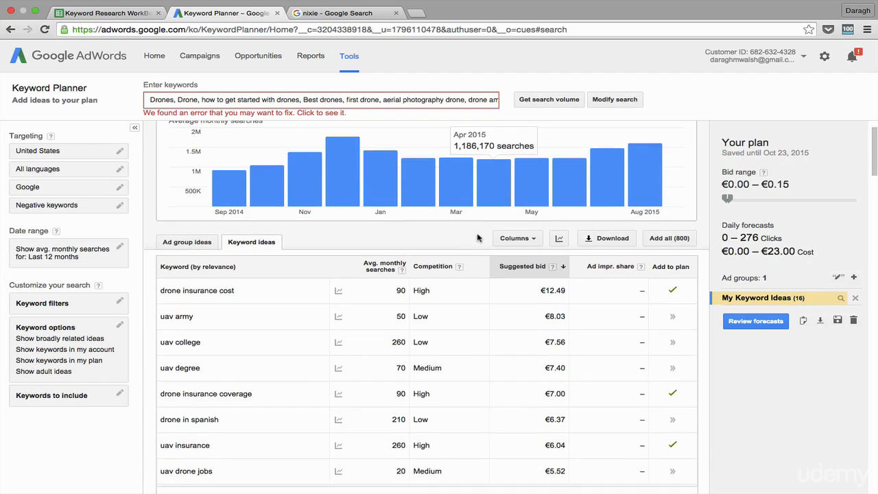
pyautogui.click(803, 320)
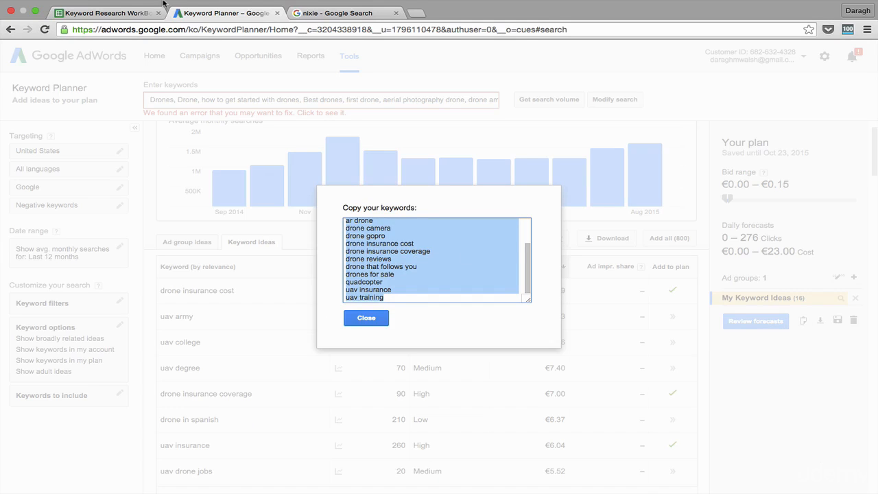
# Switch to the Keyword Research WorkBook spreadsheet and paste the copied keywords into Sheet2 starting at cell A1.
pyautogui.click(98, 13)
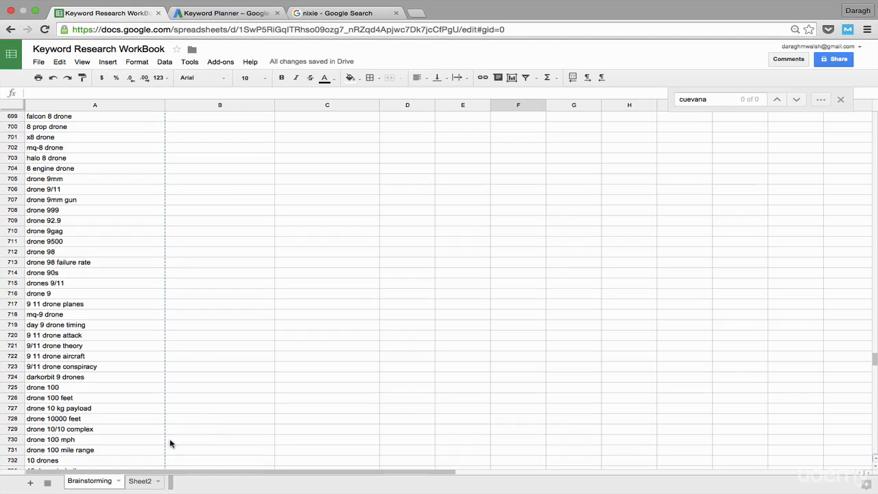
pyautogui.click(140, 480)
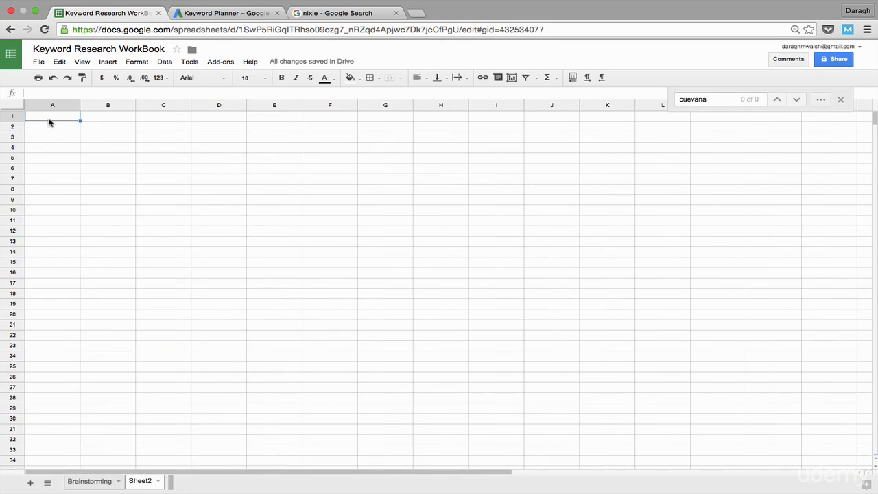
pyautogui.press('super+v')
pyautogui.click(162, 248)
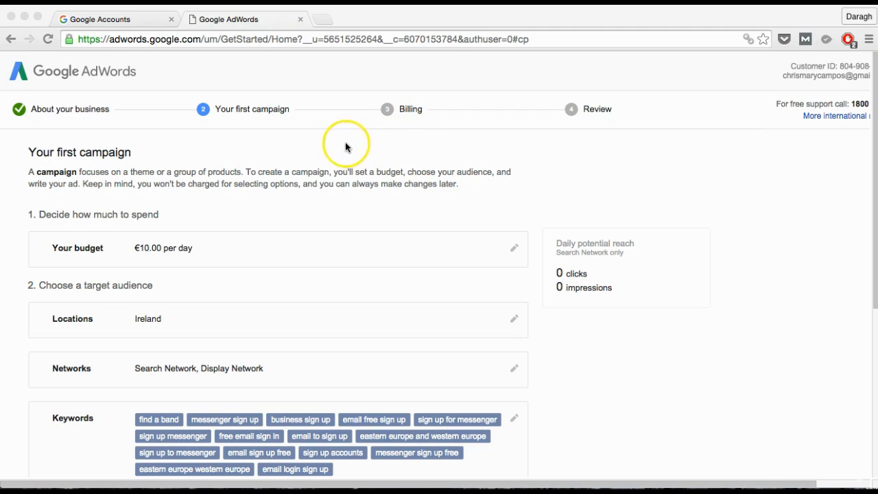
# Review the first campaign's settings and try to save a daily budget of €0.01.
pyautogui.scroll(-4, 317, 158)
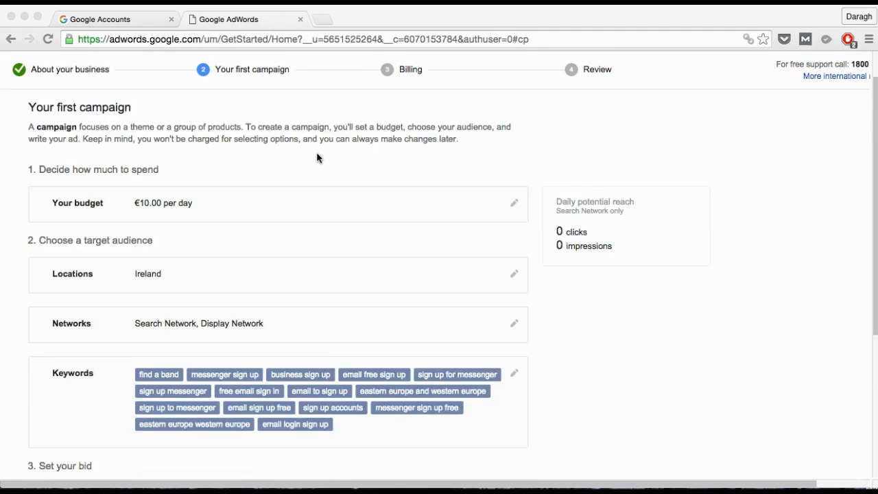
pyautogui.scroll(4, 236, 152)
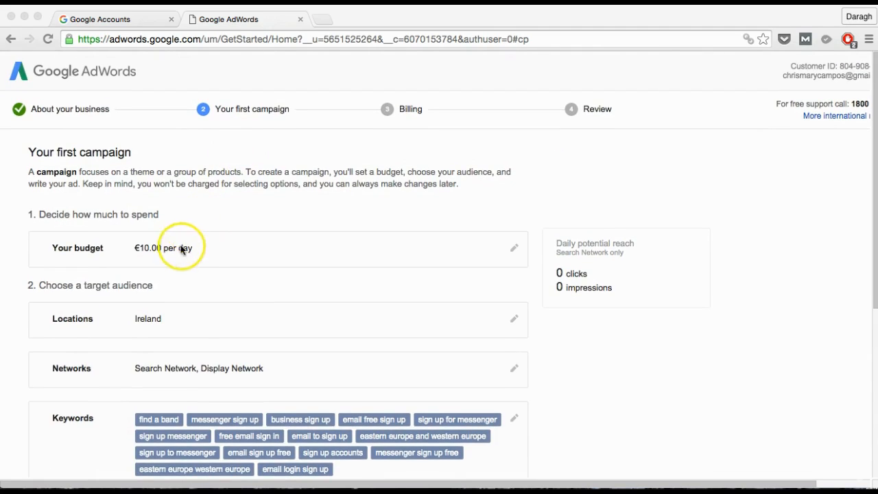
pyautogui.click(513, 251)
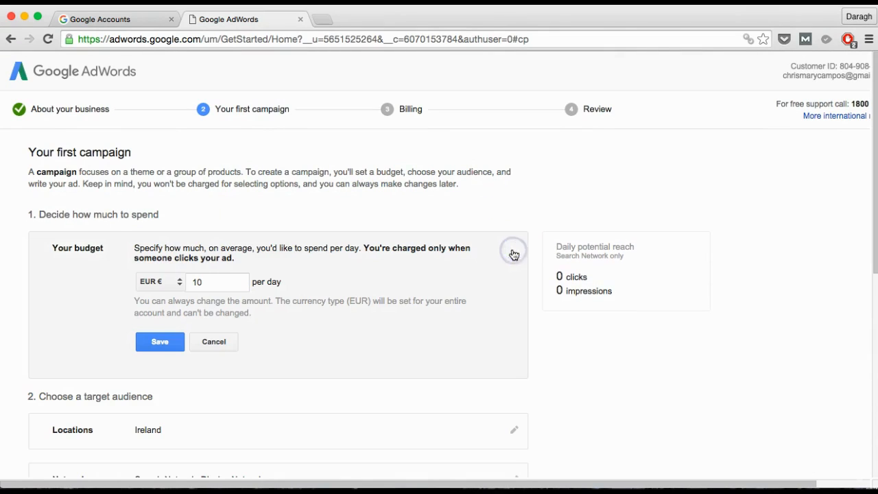
pyautogui.moveTo(223, 285); pyautogui.dragTo(183, 284)
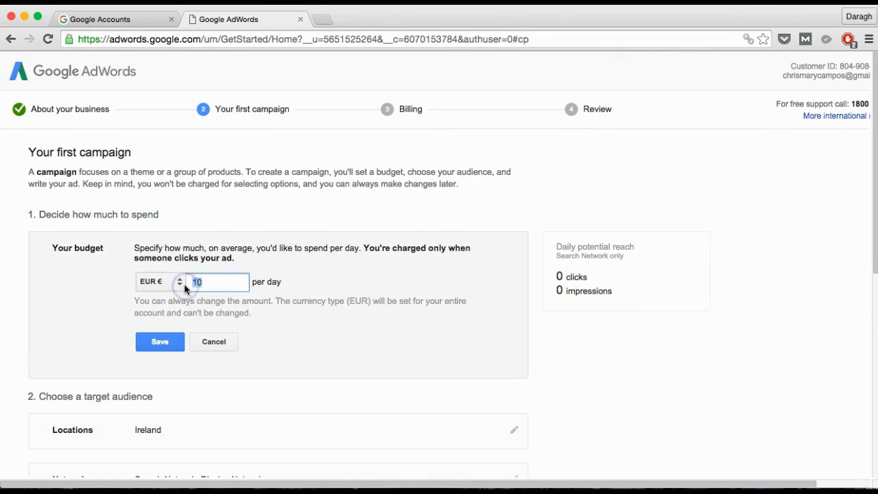
pyautogui.write('0')
pyautogui.scroll(-3, 183, 288)
pyautogui.write('.')
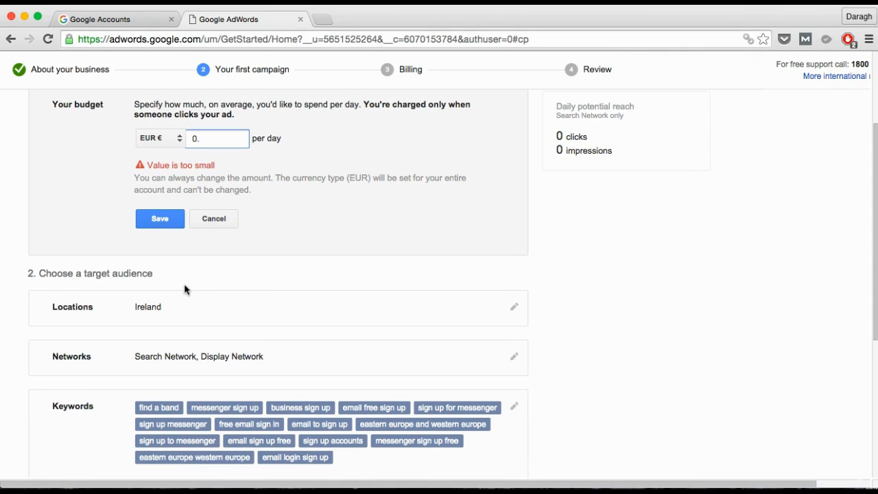
pyautogui.write('01')
pyautogui.click(155, 227)
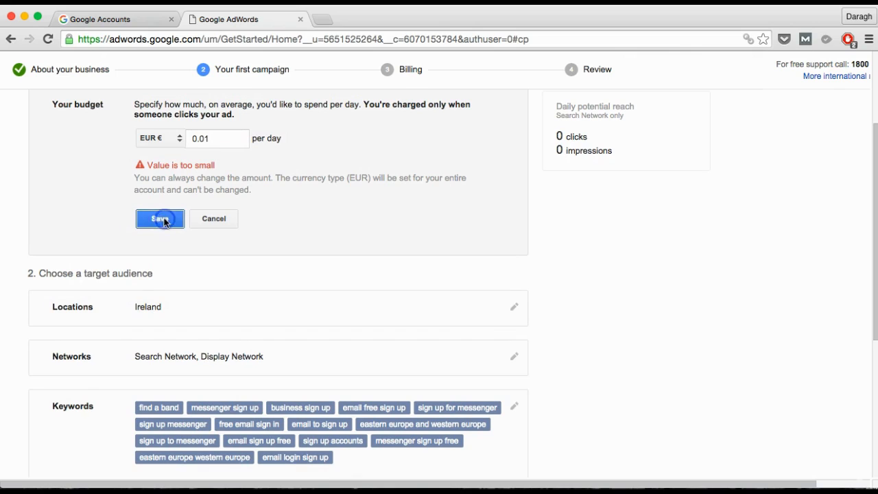
# Set the campaign's daily budget to €0.10 and save it.
pyautogui.click(205, 137)
pyautogui.press('BackSpace')
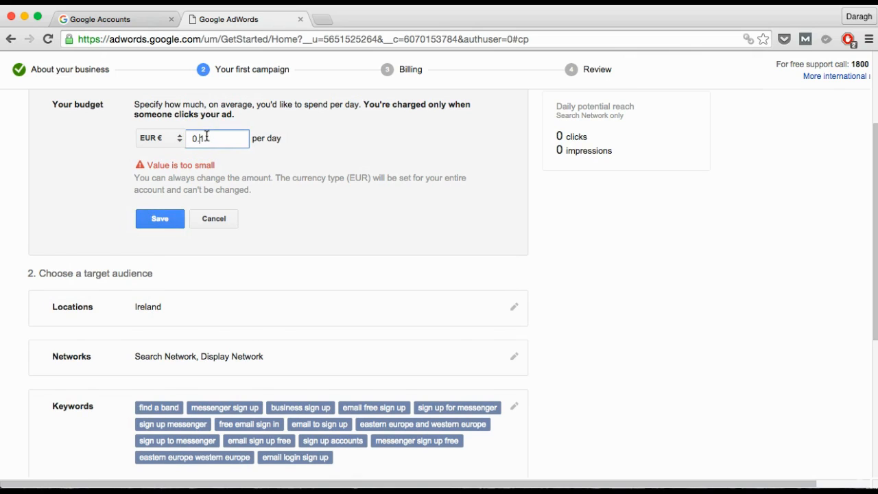
pyautogui.click(172, 196)
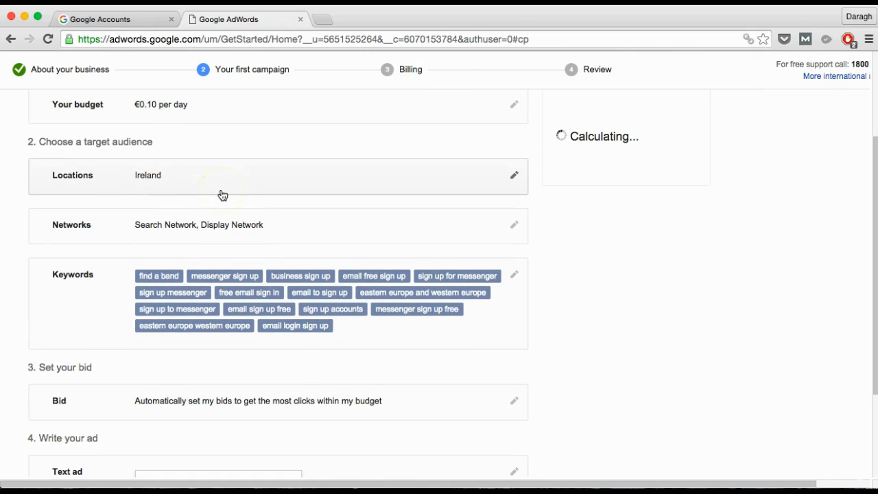
# Switch the campaign's bid setting from automatic to manual bids.
pyautogui.scroll(3, 220, 194)
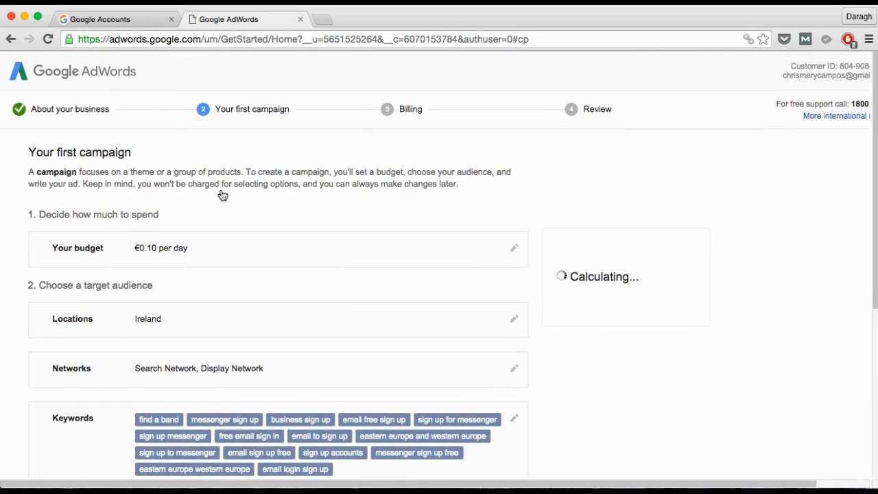
pyautogui.scroll(-1, 223, 196)
pyautogui.scroll(-5, 222, 196)
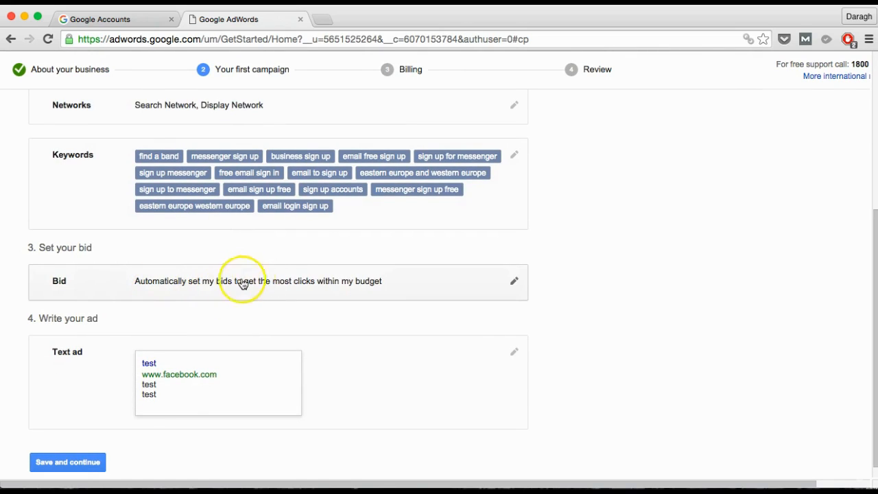
pyautogui.click(326, 286)
pyautogui.scroll(-2, 382, 289)
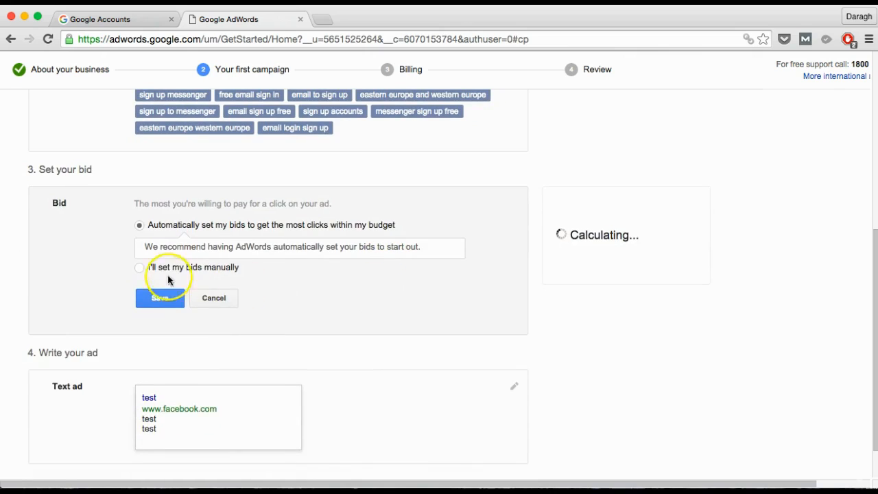
pyautogui.click(139, 258)
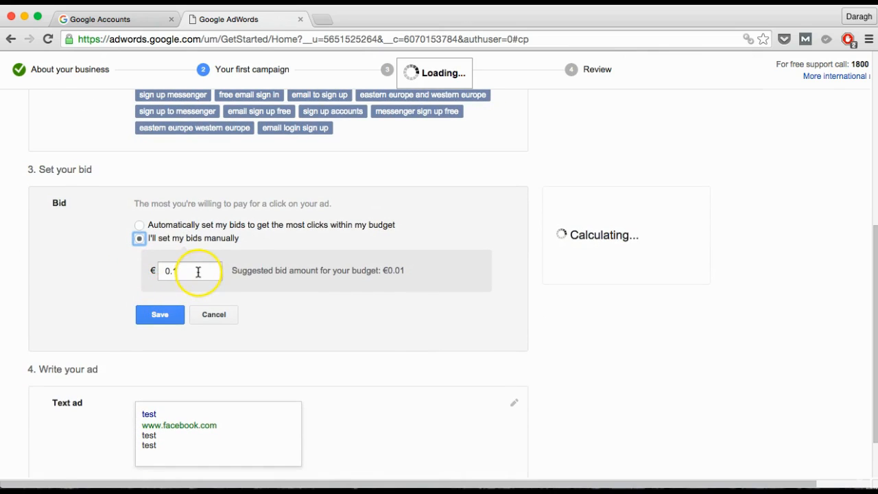
# Try a manual bid of €0.01 and save the bid at €0.10.
pyautogui.click(176, 272)
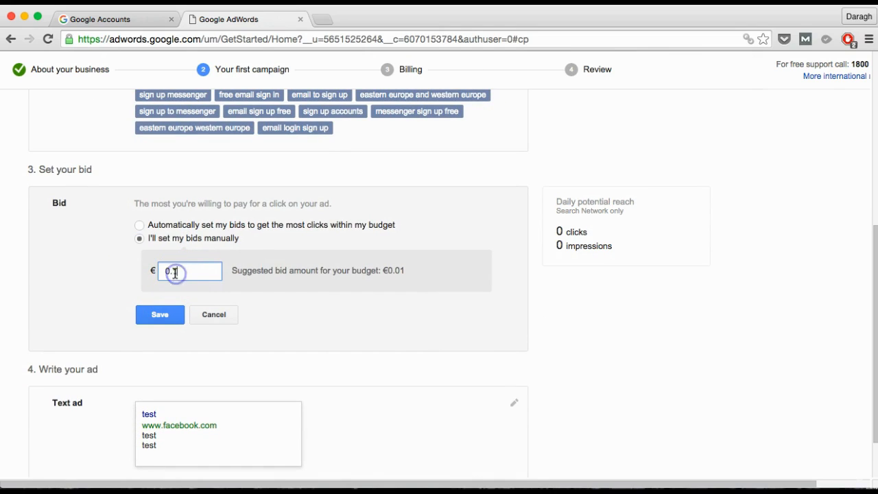
pyautogui.write('0')
pyautogui.scroll(-2, 173, 273)
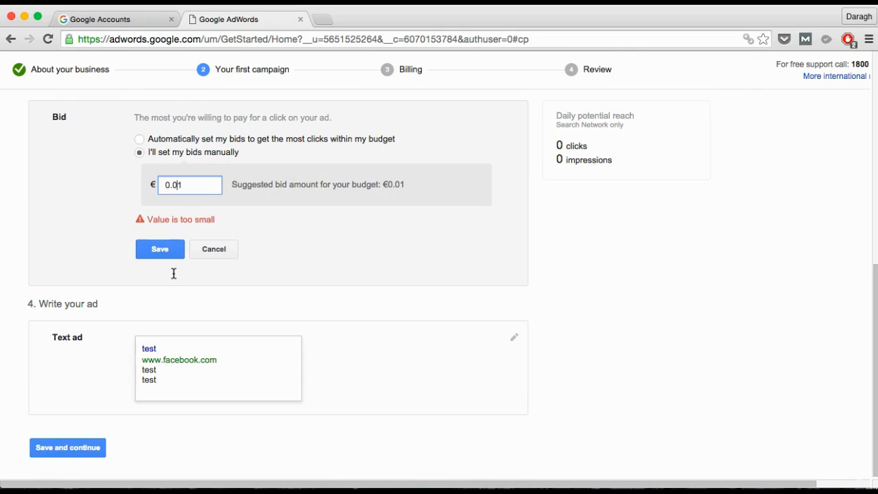
pyautogui.press('BackSpace')
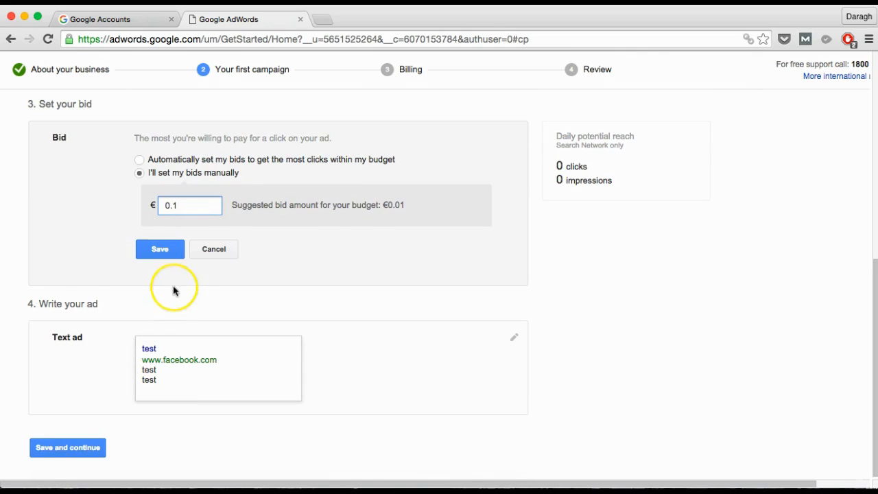
pyautogui.click(168, 247)
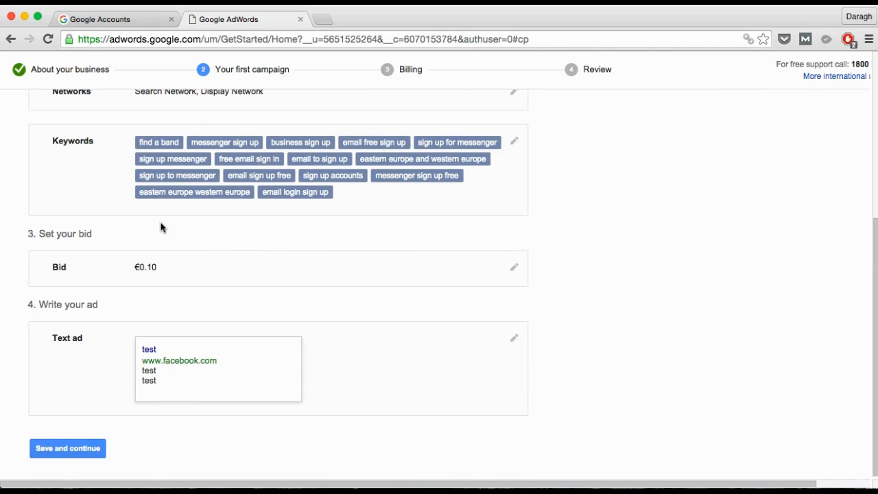
# Check the campaign's daily potential reach, save the campaign settings and continue to billing.
pyautogui.scroll(5, 162, 228)
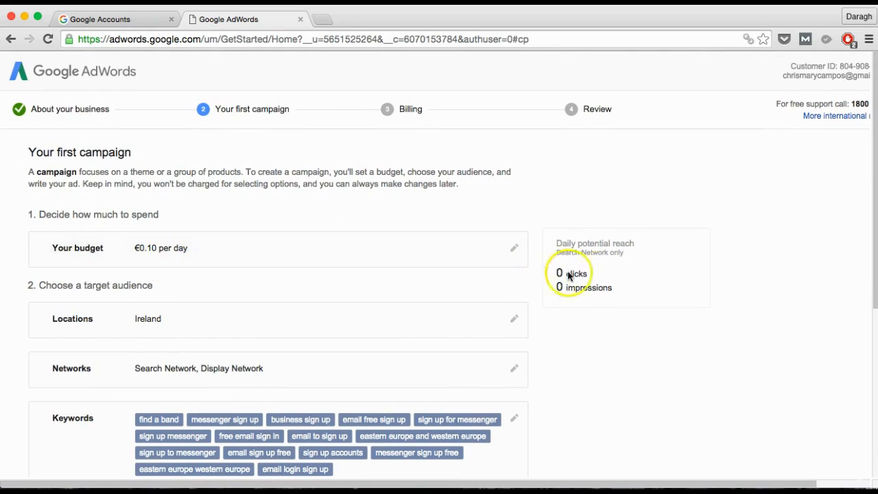
pyautogui.moveTo(578, 276); pyautogui.dragTo(555, 273)
pyautogui.scroll(-2, 565, 276)
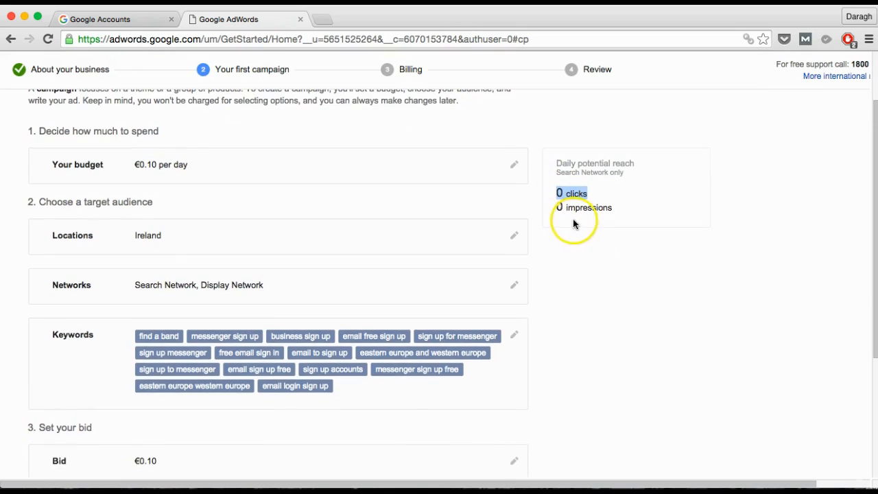
pyautogui.scroll(-5, 242, 177)
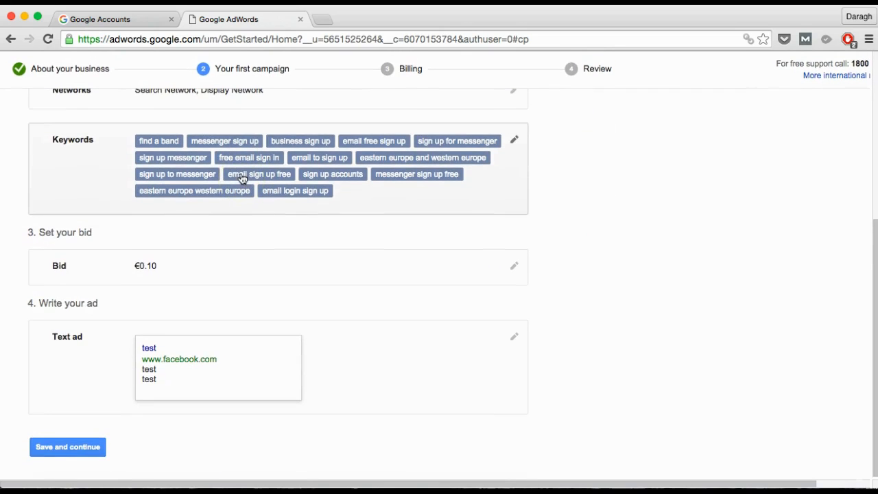
pyautogui.click(71, 448)
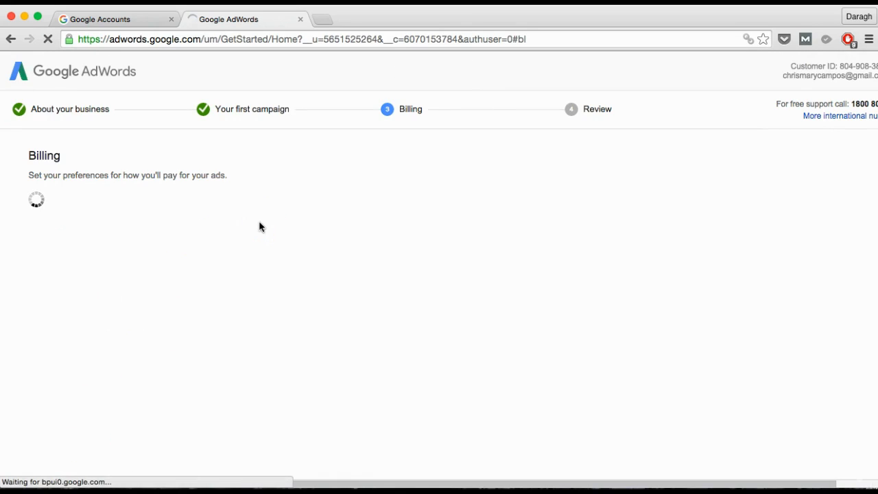
# Review the prefilled tax, contact and payment details, save the billing settings and continue to the review.
pyautogui.scroll(-5, 275, 210)
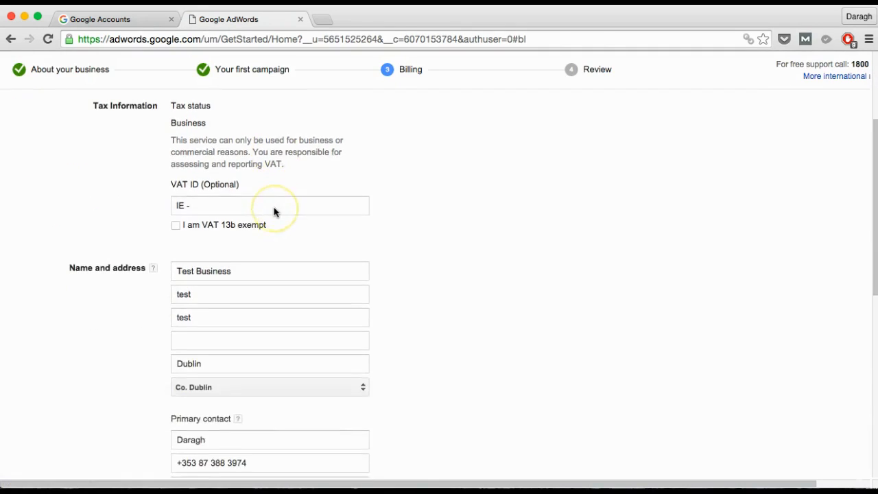
pyautogui.scroll(-1, 274, 212)
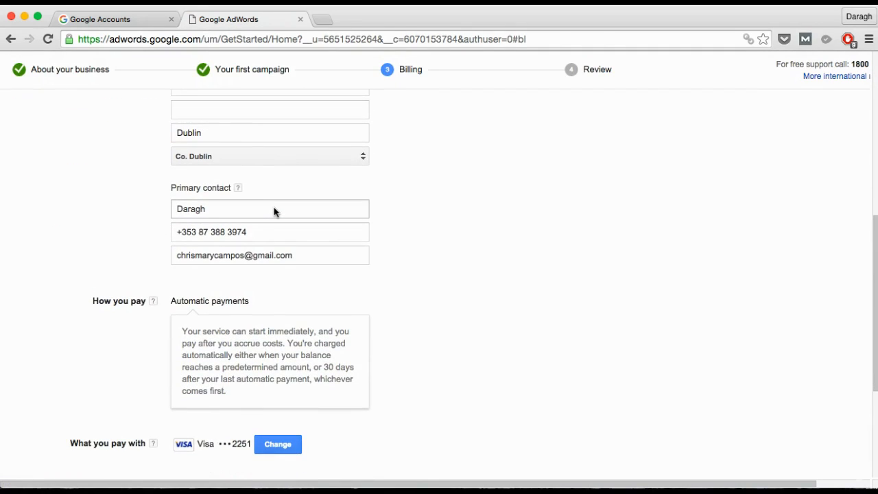
pyautogui.scroll(-5, 274, 211)
pyautogui.click(225, 278)
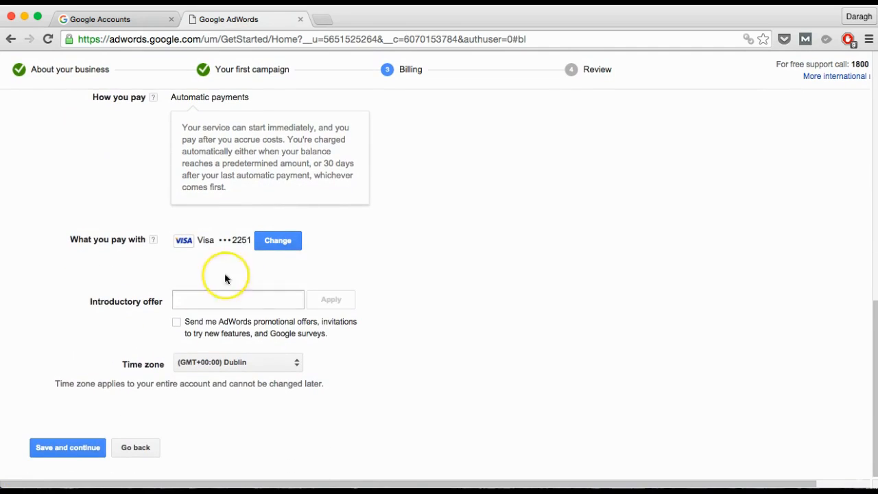
pyautogui.click(82, 448)
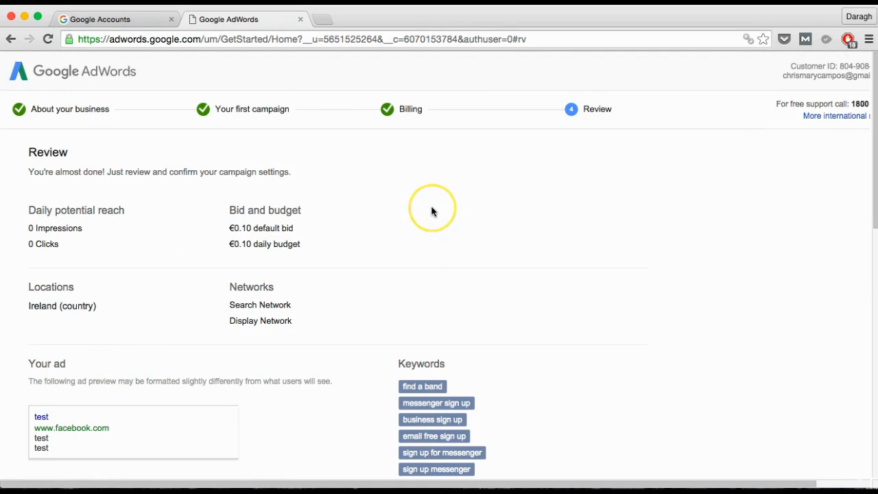
# Review the campaign summary and advertising terms and finish the campaign setup.
pyautogui.scroll(-5, 432, 210)
pyautogui.scroll(-4, 432, 211)
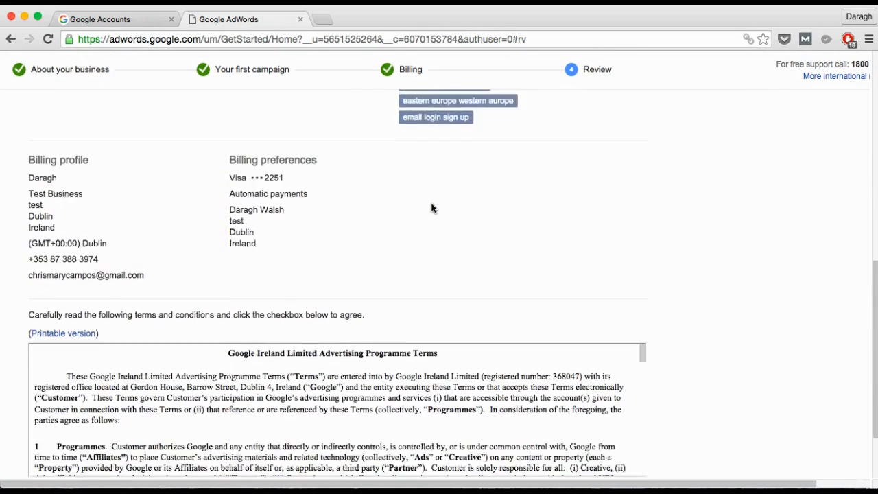
pyautogui.click(73, 443)
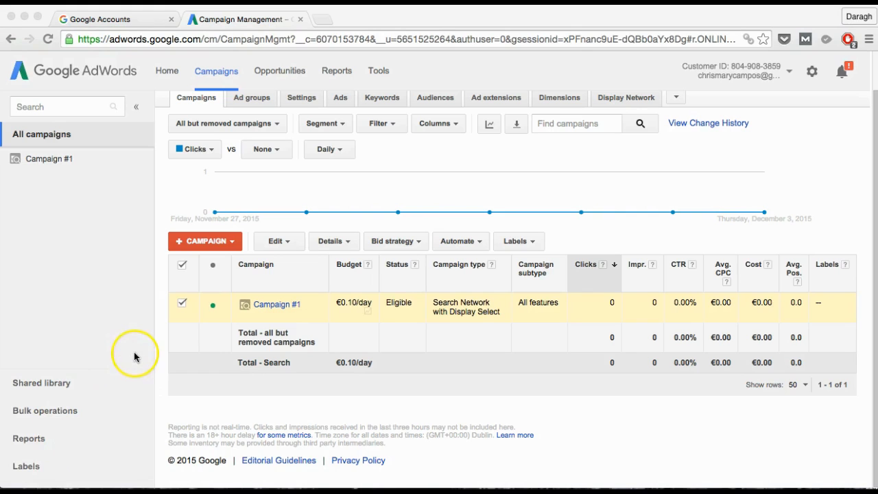
# Select Campaign #1 in the campaign list and permanently remove it.
pyautogui.click(184, 264)
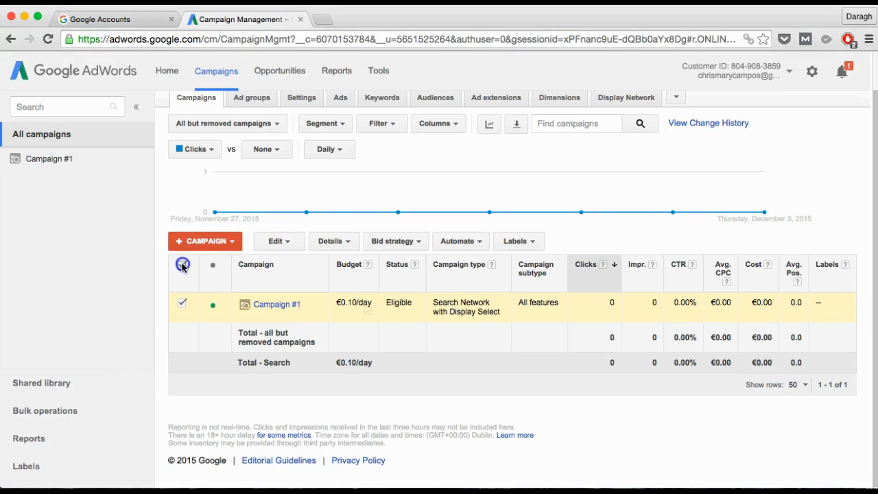
pyautogui.click(184, 265)
pyautogui.click(183, 265)
pyautogui.click(300, 243)
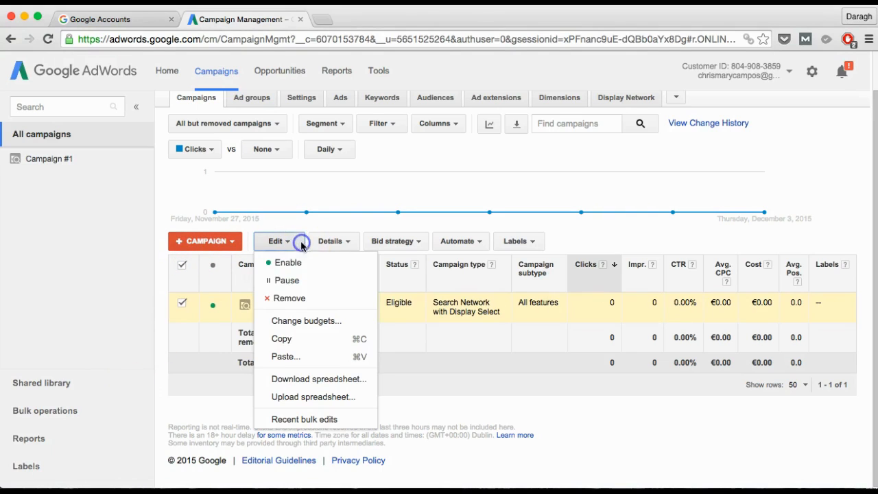
pyautogui.click(281, 299)
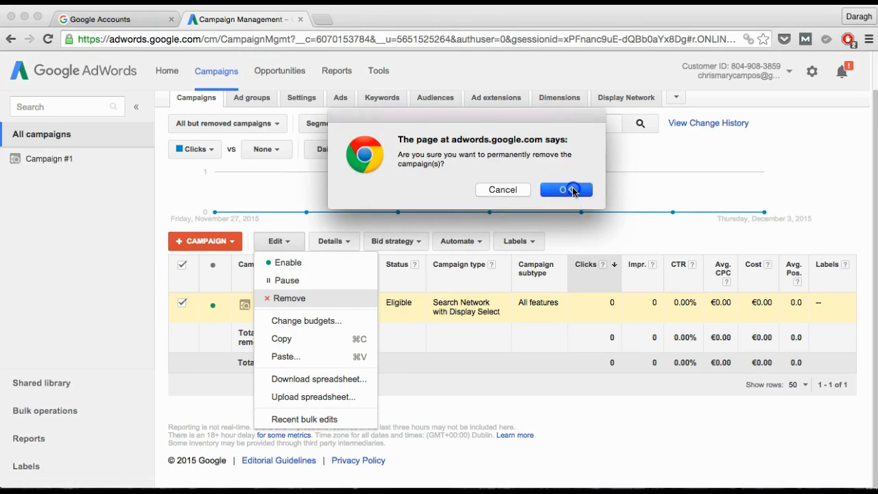
pyautogui.click(572, 190)
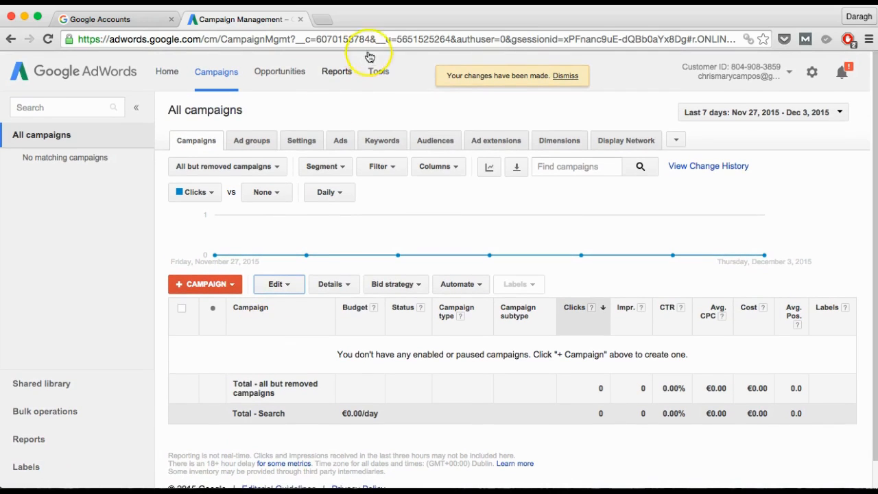
# Open Keyword Planner from the AdWords account.
pyautogui.click(378, 71)
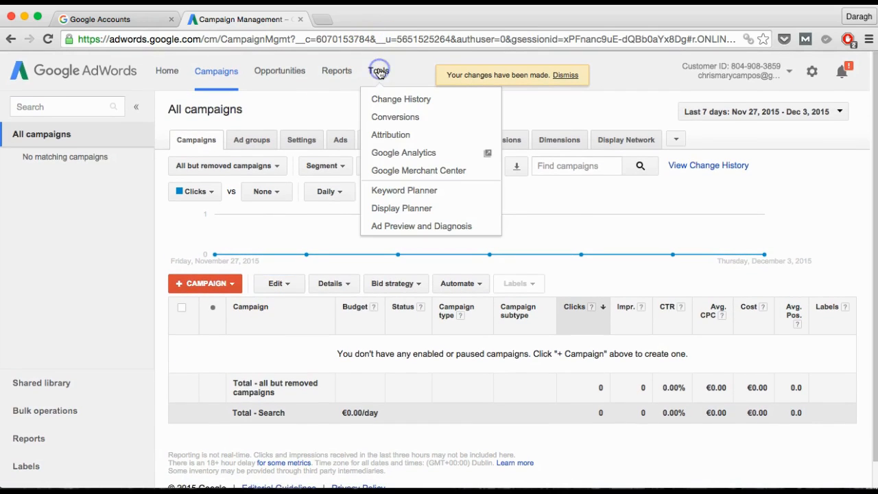
pyautogui.click(382, 190)
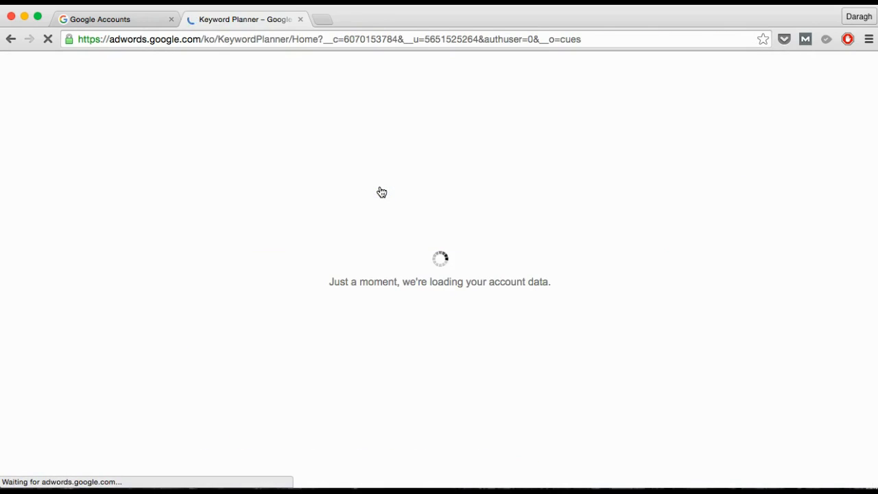